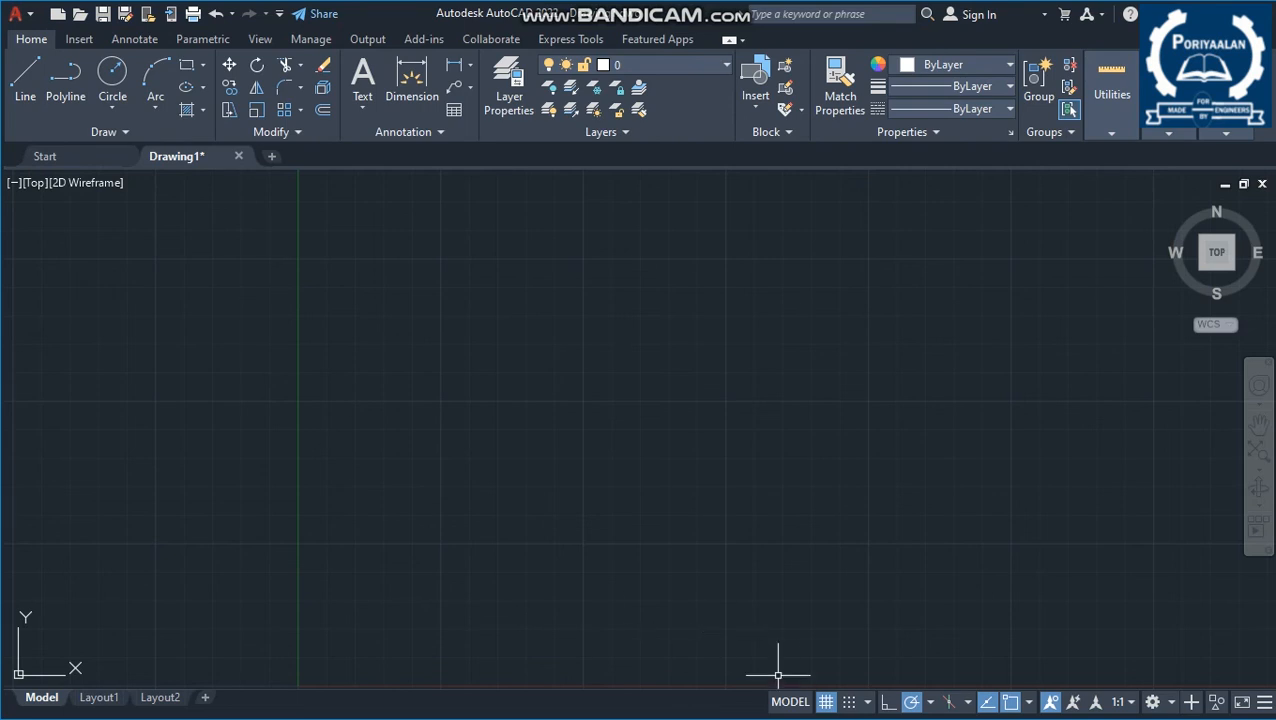
Switch from AutoCAD to the Paint canvas with the hand-sketched line, rectangle, circle and triangle
key("alt+Tab")
key("alt+Tab")
key("alt+Tab")
key("alt+Tab")
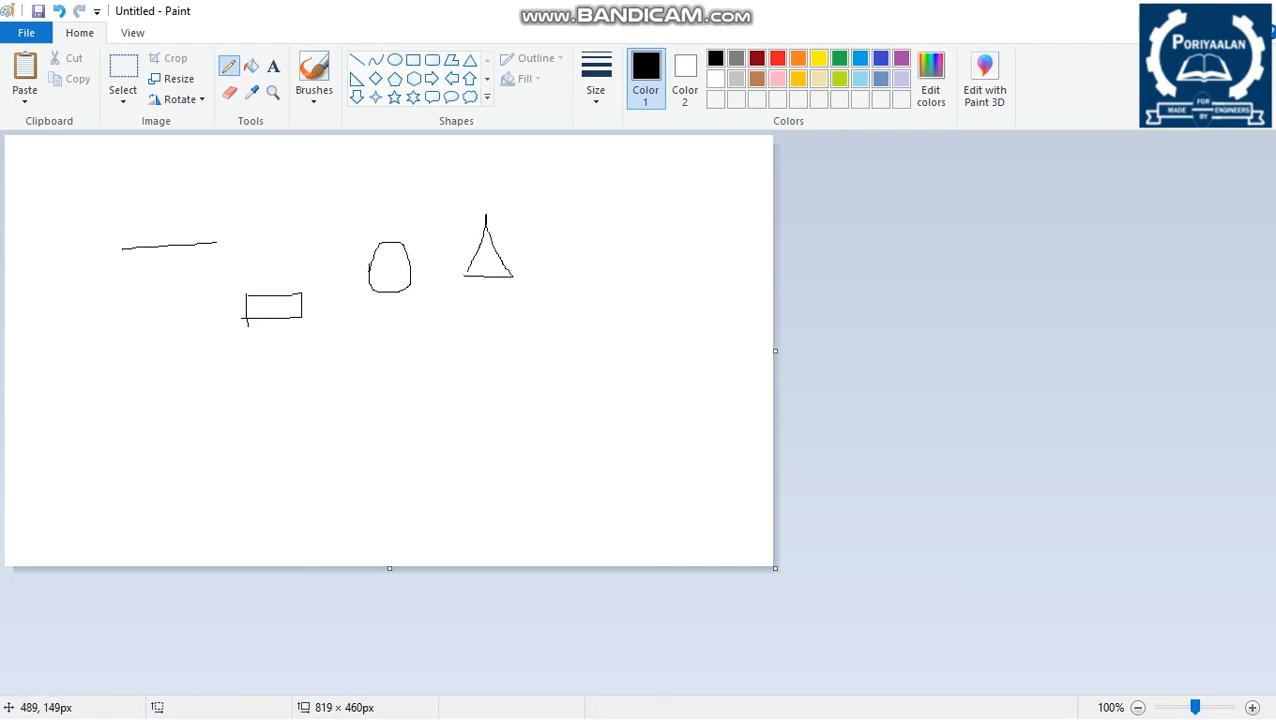
key("alt+Tab")
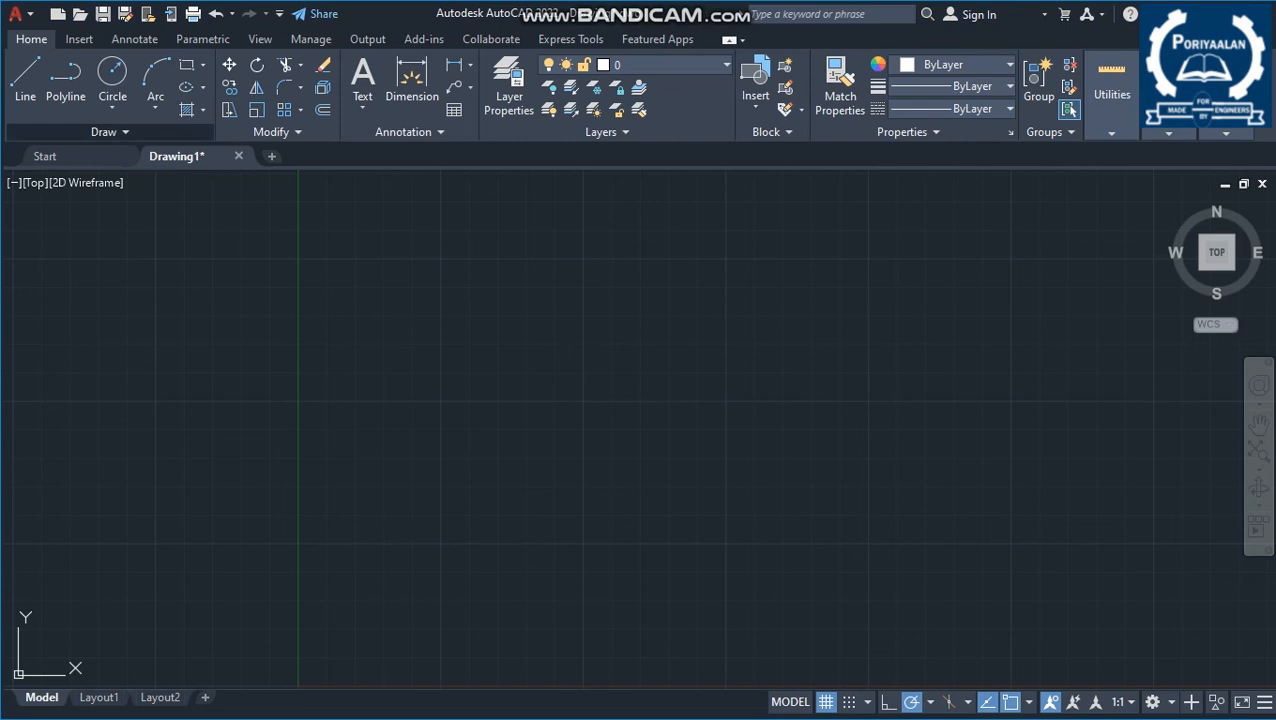
left_click(104, 131)
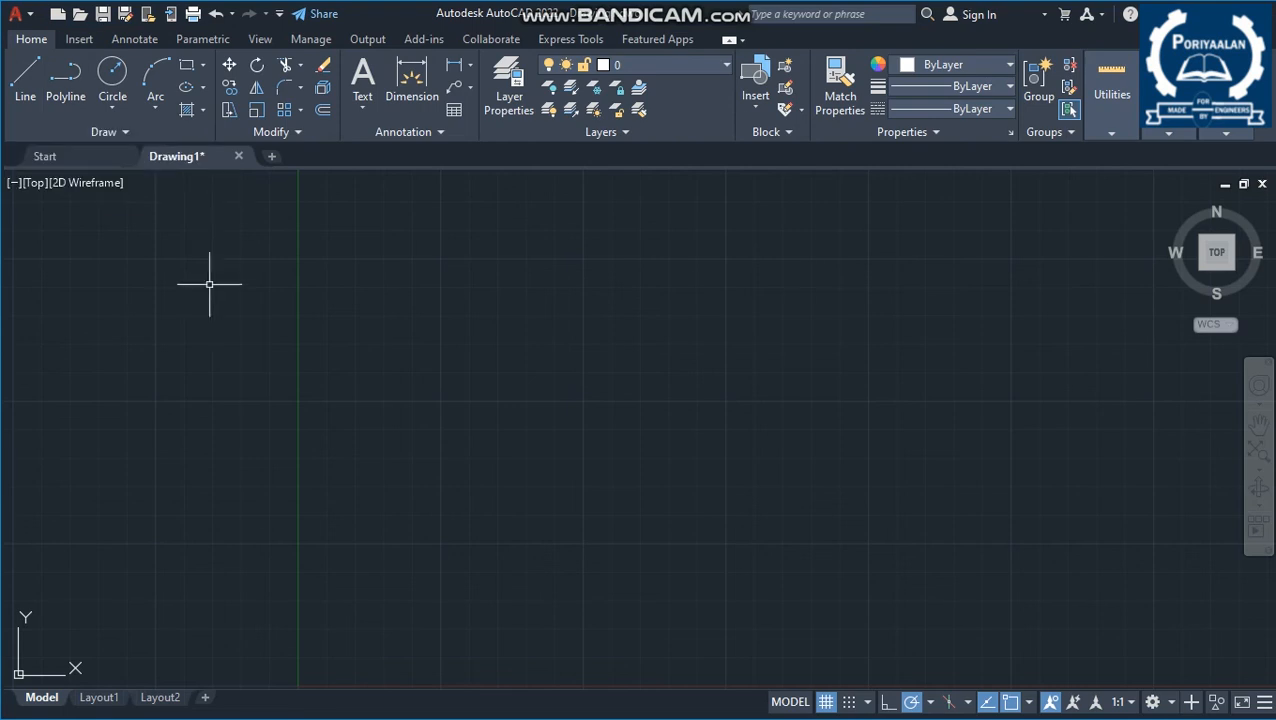
key("alt+Tab")
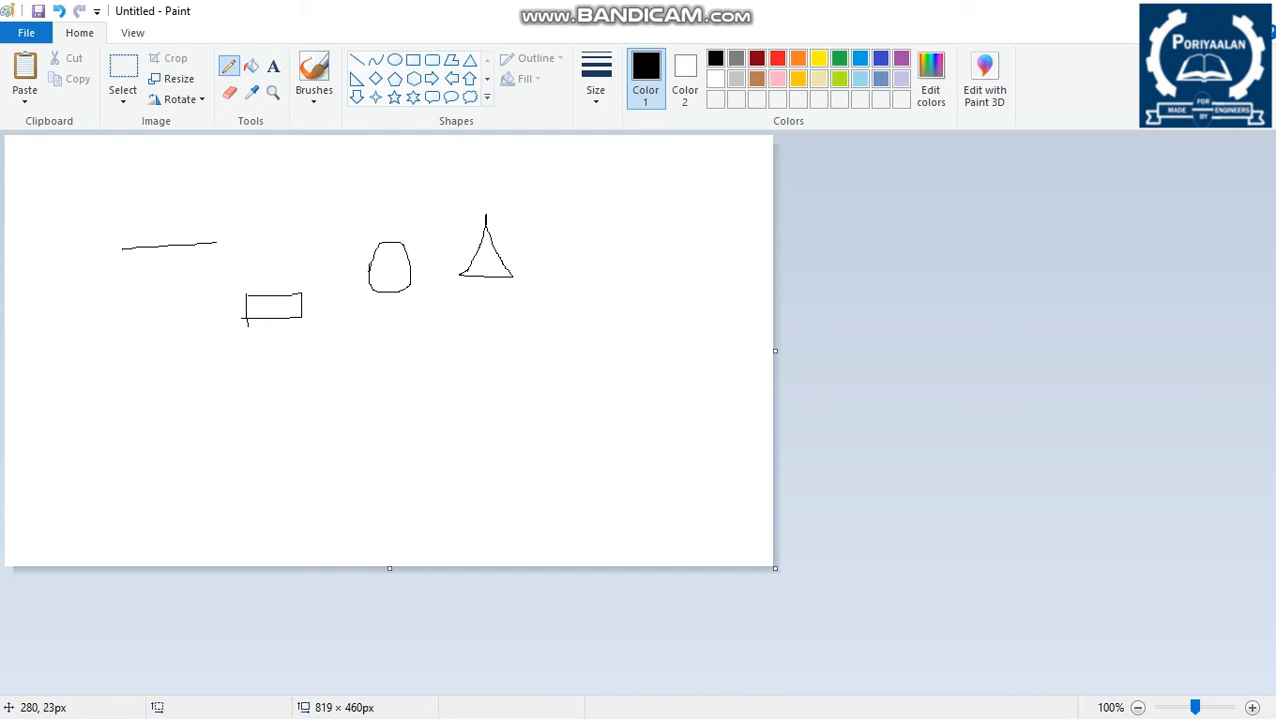
Try erasing part of the triangle's base and moving a selected area, and undo both changes
left_click(229, 92)
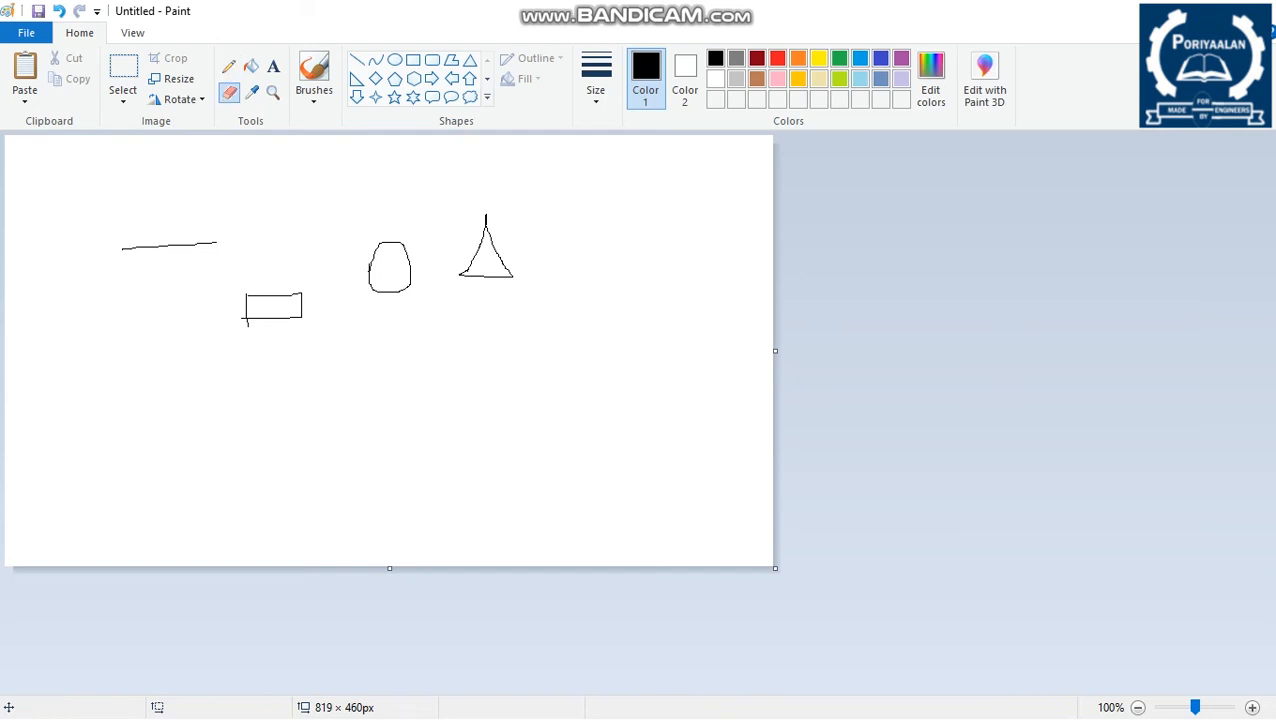
left_click_drag(481, 277, 497, 277)
left_click(123, 75)
mouse_move(319, 332)
left_mouse_down()
mouse_move(334, 345)
mouse_move(315, 342)
left_mouse_up()
key("ctrl+z")
key("ctrl+z")
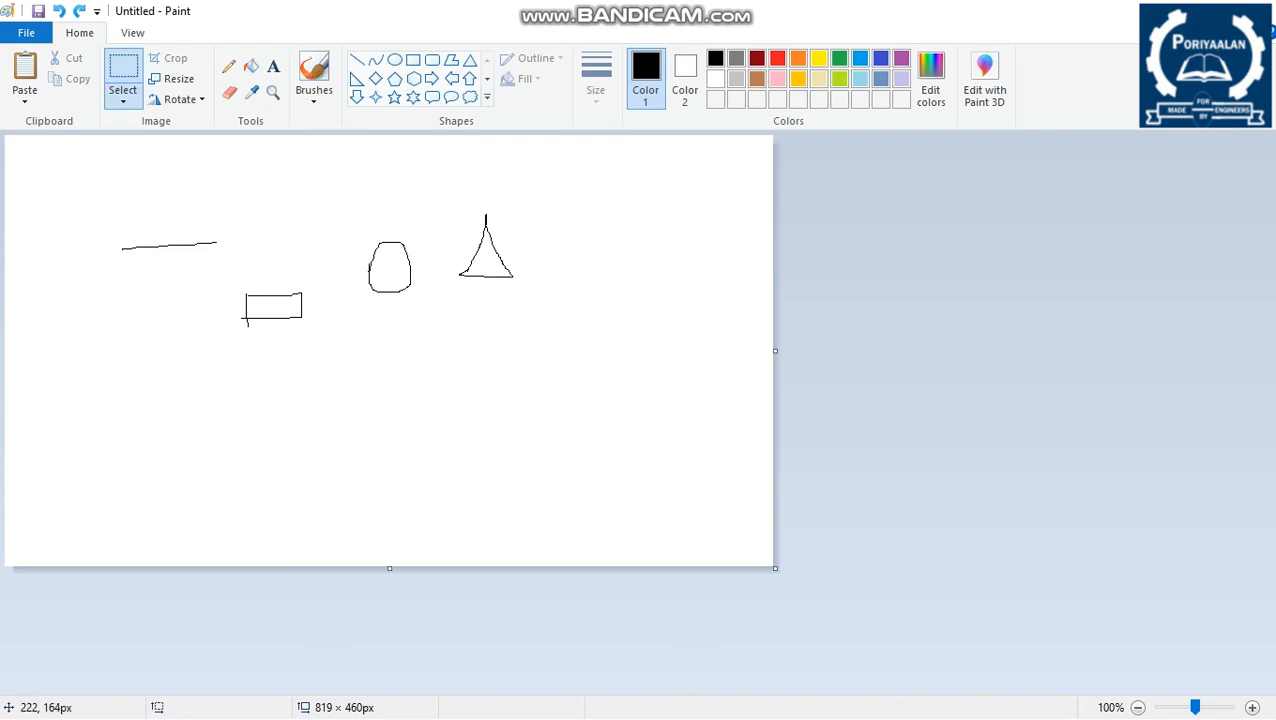
Copy the small sketched rectangle and place the duplicate below the long sketched line
left_click_drag(244, 297, 342, 350)
key("ctrl+c")
key("ctrl+v")
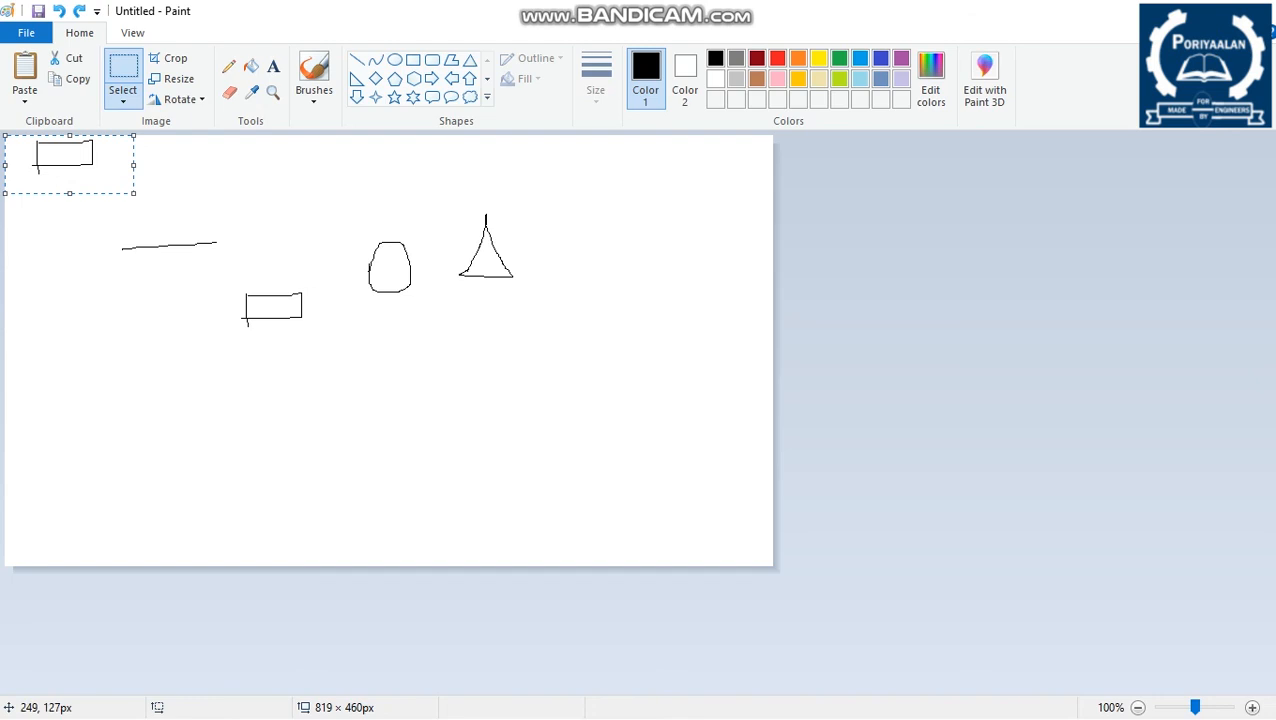
left_click_drag(65, 165, 129, 420)
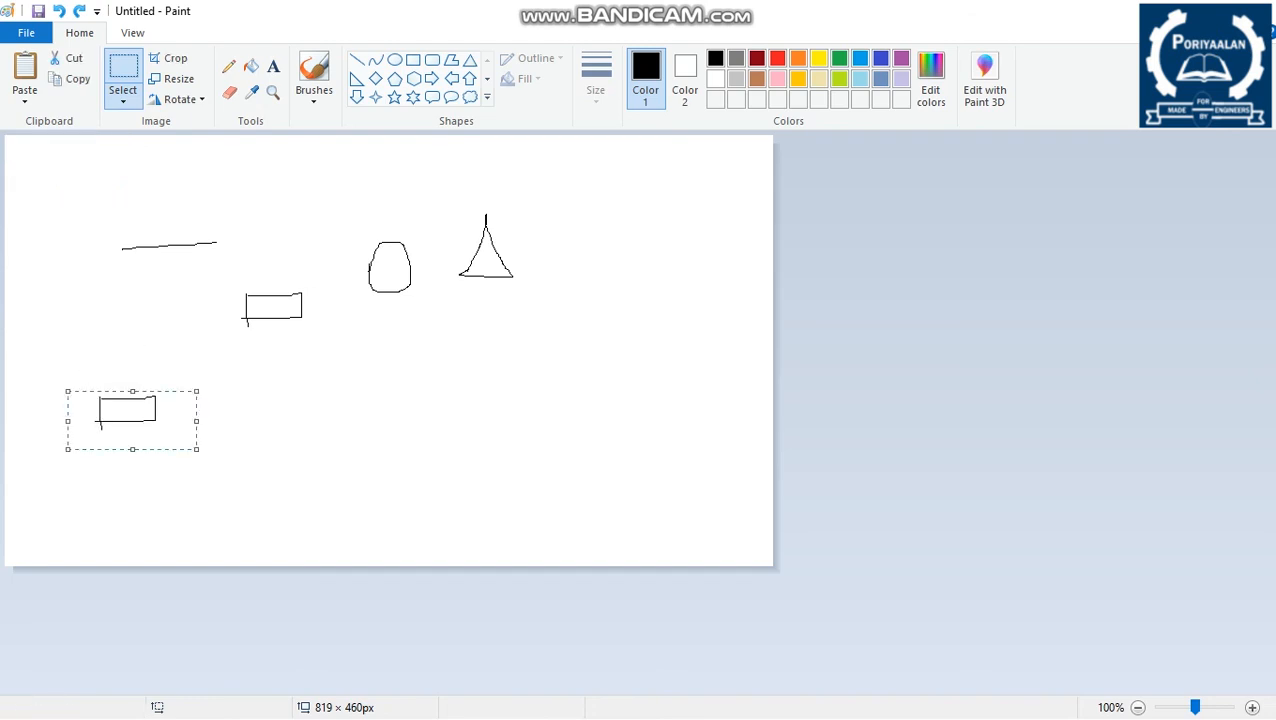
left_click(404, 435)
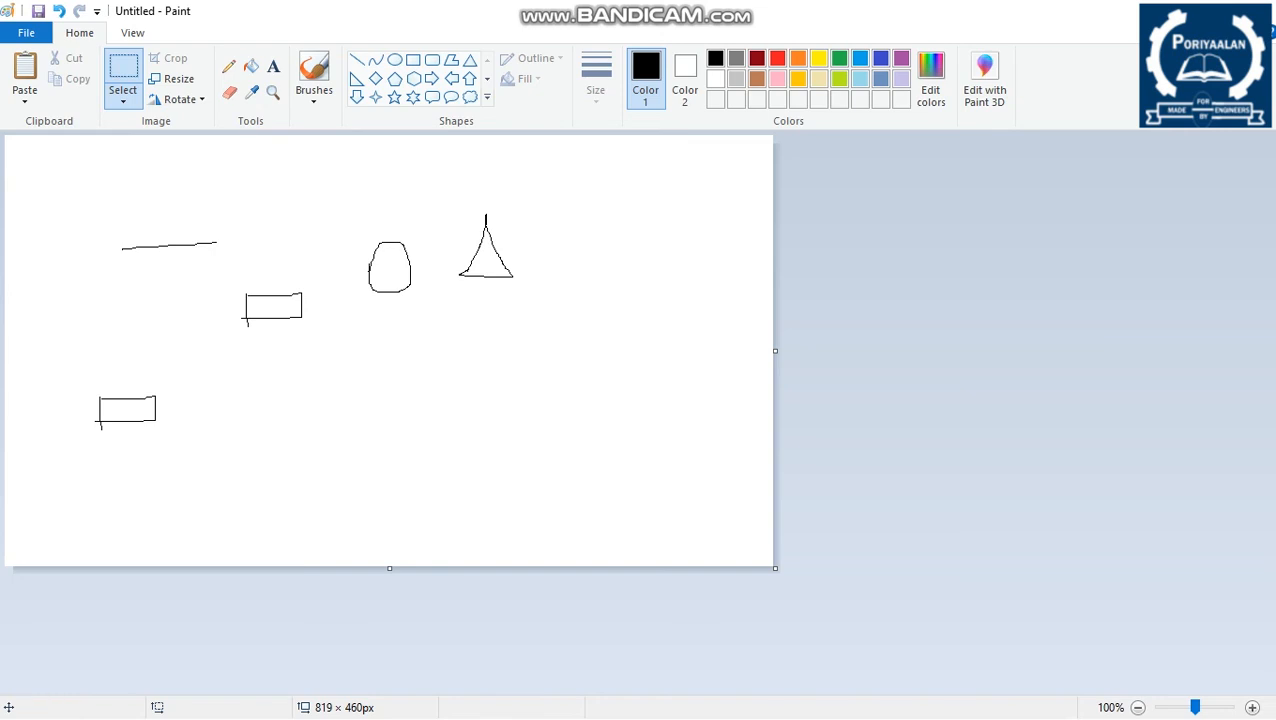
Sketch freehand dimension lines with handwritten values below the long line and beside the original small rectangle
key("alt+Tab")
left_click(228, 66)
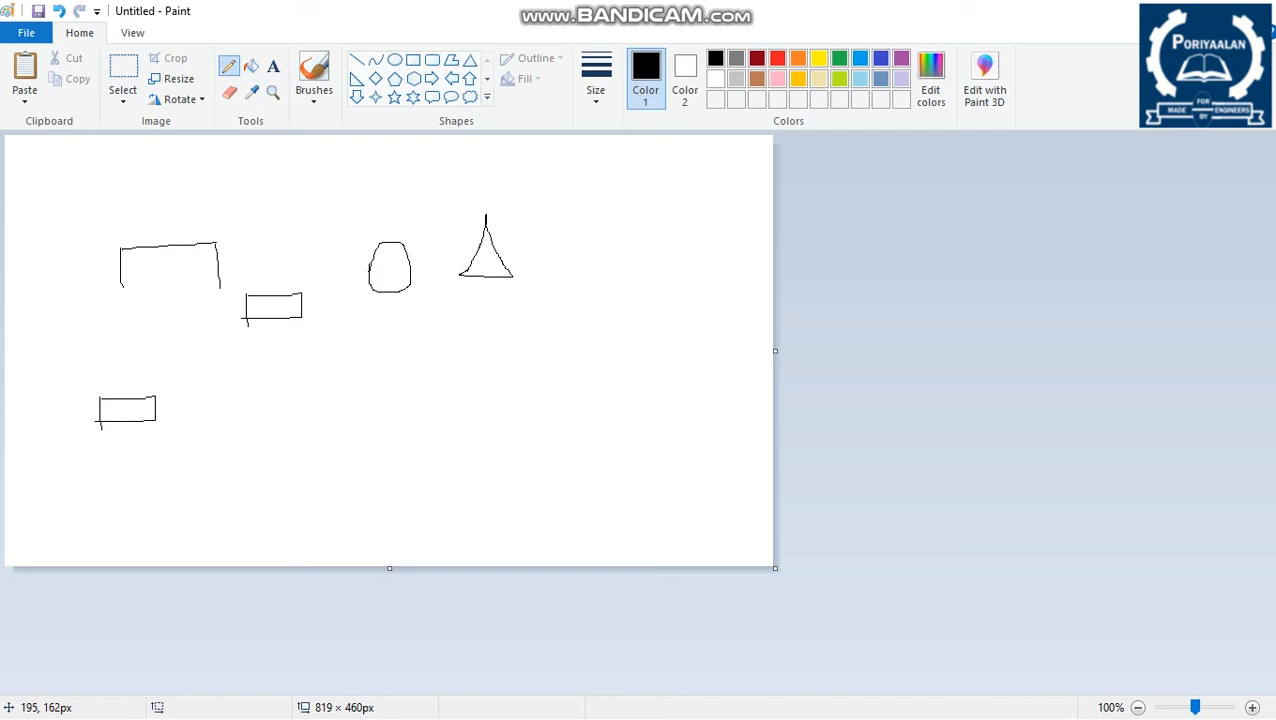
left_click_drag(160, 277, 218, 271)
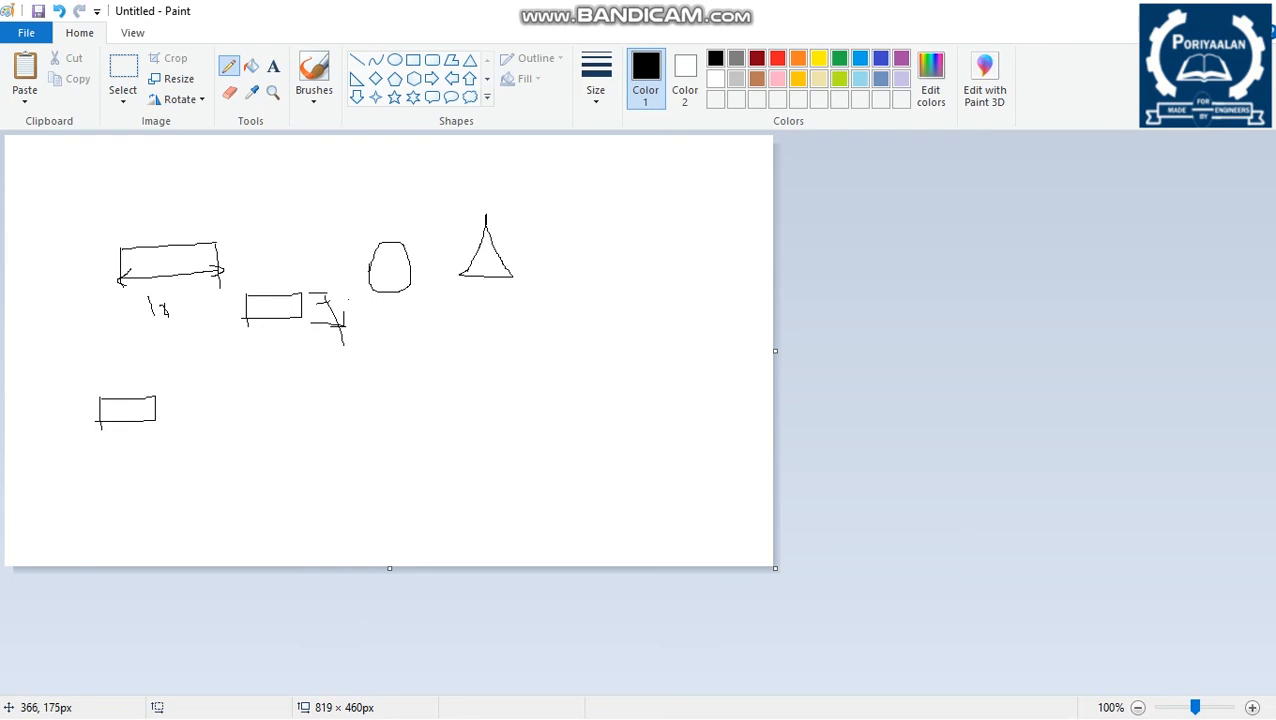
left_click_drag(348, 300, 357, 321)
key("alt+Tab")
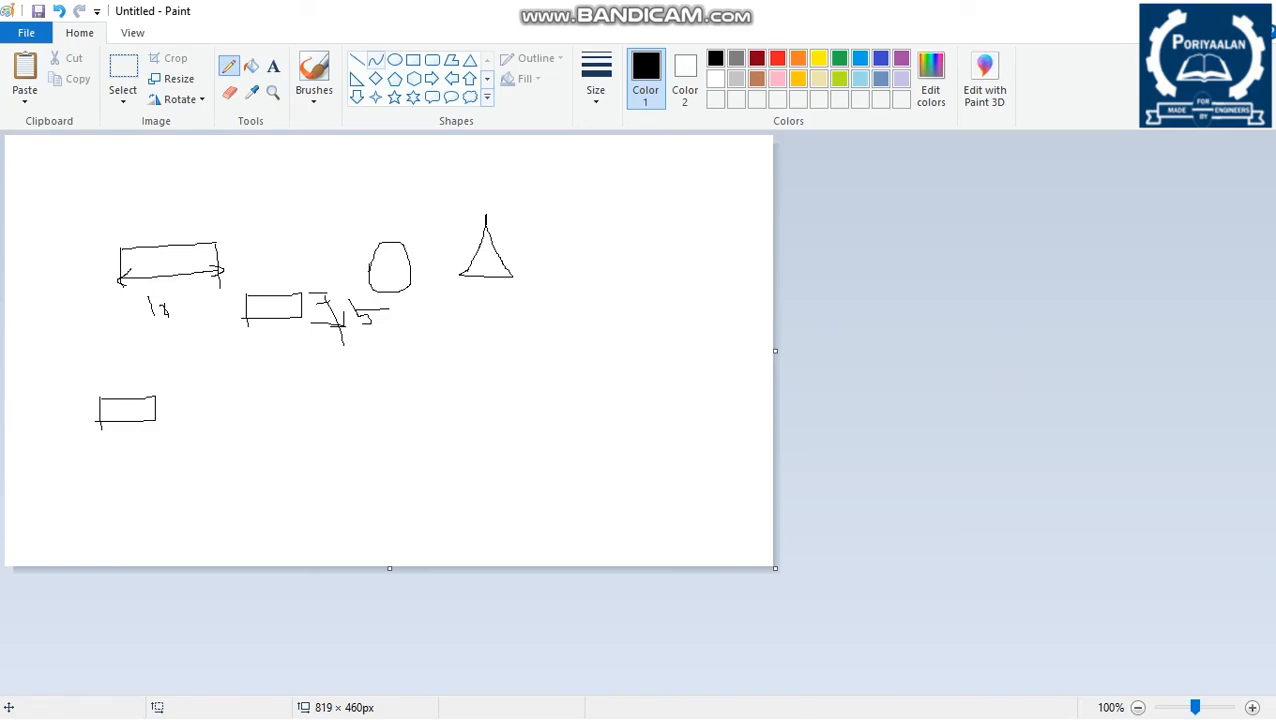
Draw a thick, nearly horizontal straight line in the empty area below the circle and triangle
left_click(357, 60)
left_click_drag(357, 410, 378, 410)
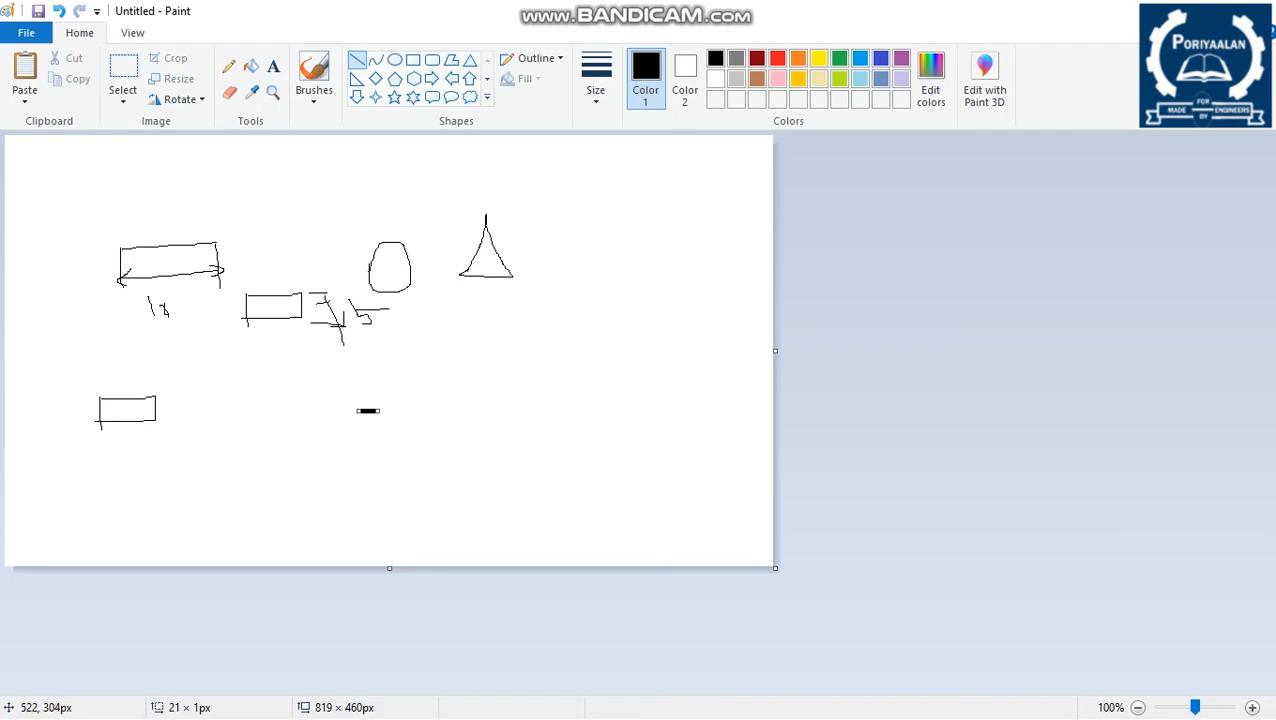
key("ctrl+z")
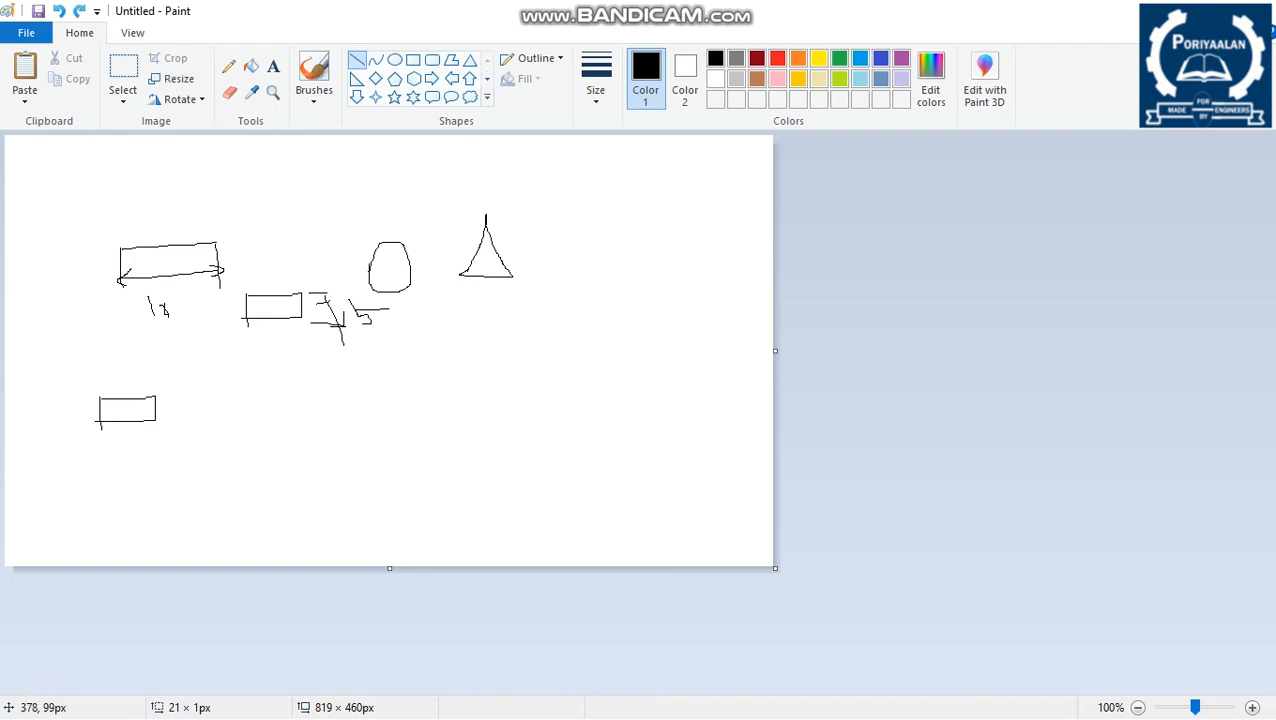
left_click_drag(340, 404, 562, 397)
left_click(654, 457)
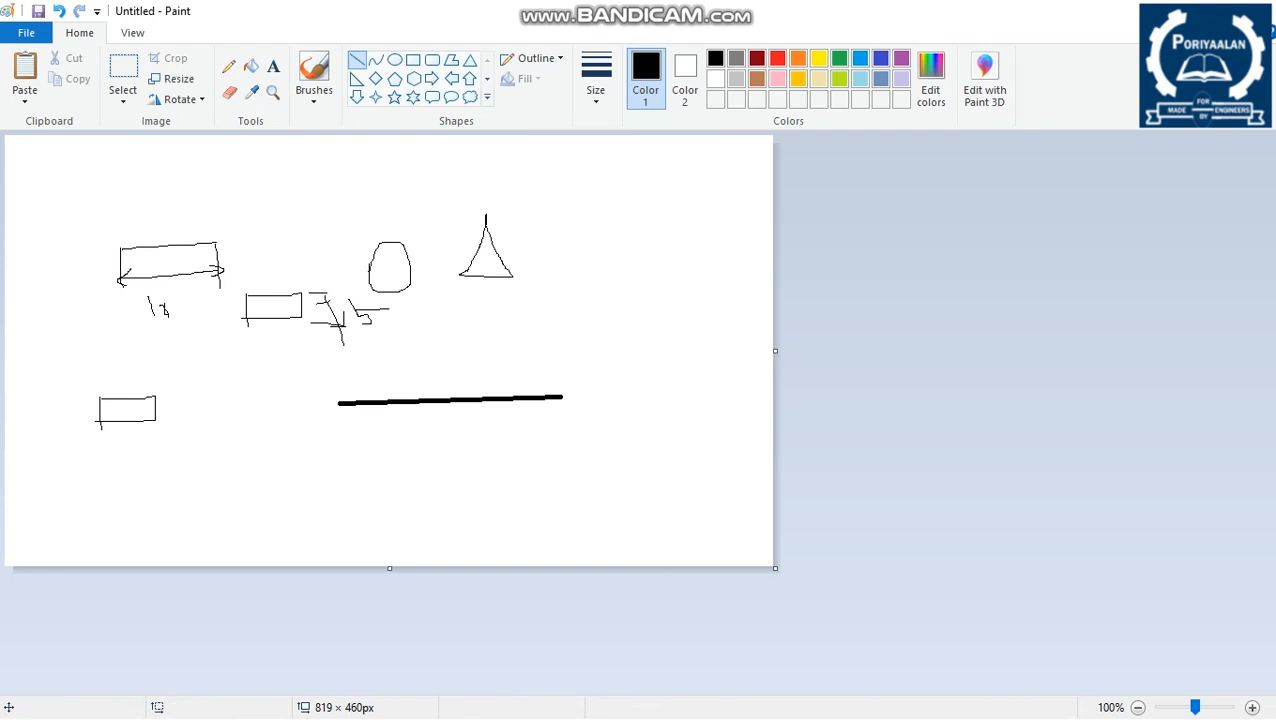
Set the stroke to the thinnest size and draw a straight line about 137 px long beside the triangle
left_click(596, 80)
left_click(641, 138)
left_click_drag(527, 357, 529, 357)
left_click_drag(547, 293, 677, 291)
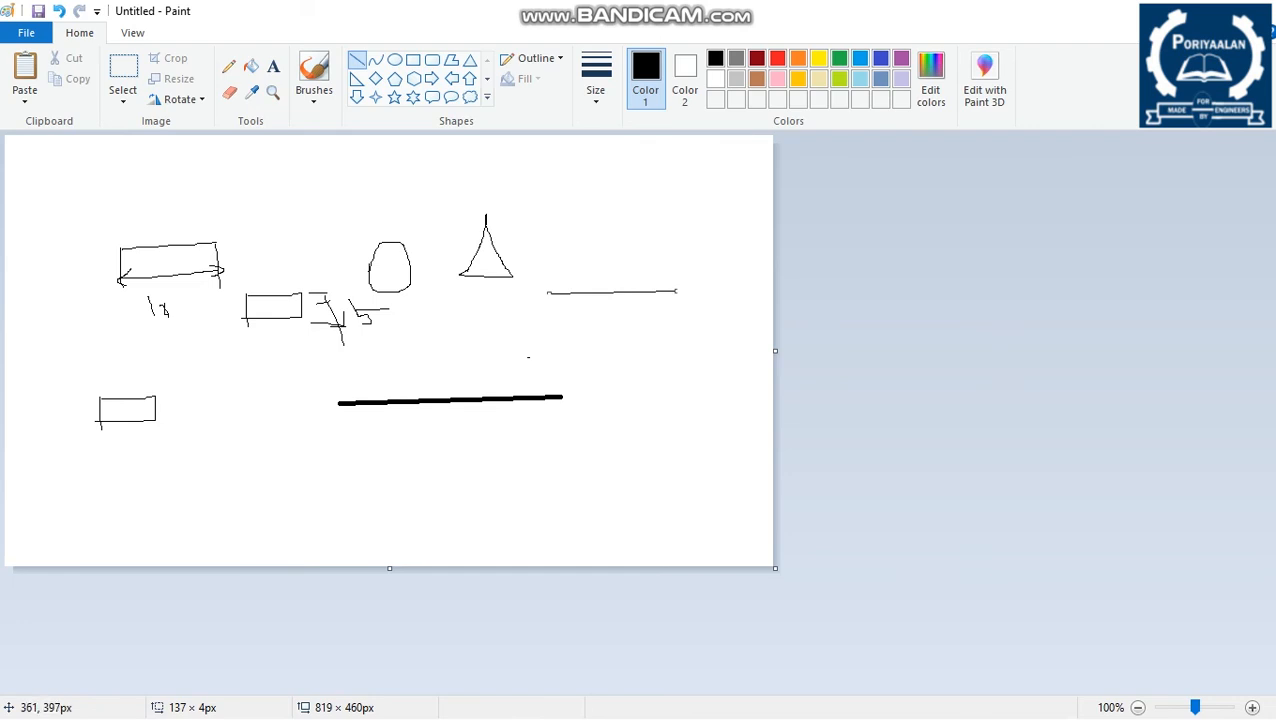
Switch to AutoCAD and draw a single long horizontal line across the upper part of the drawing
key("alt+Tab")
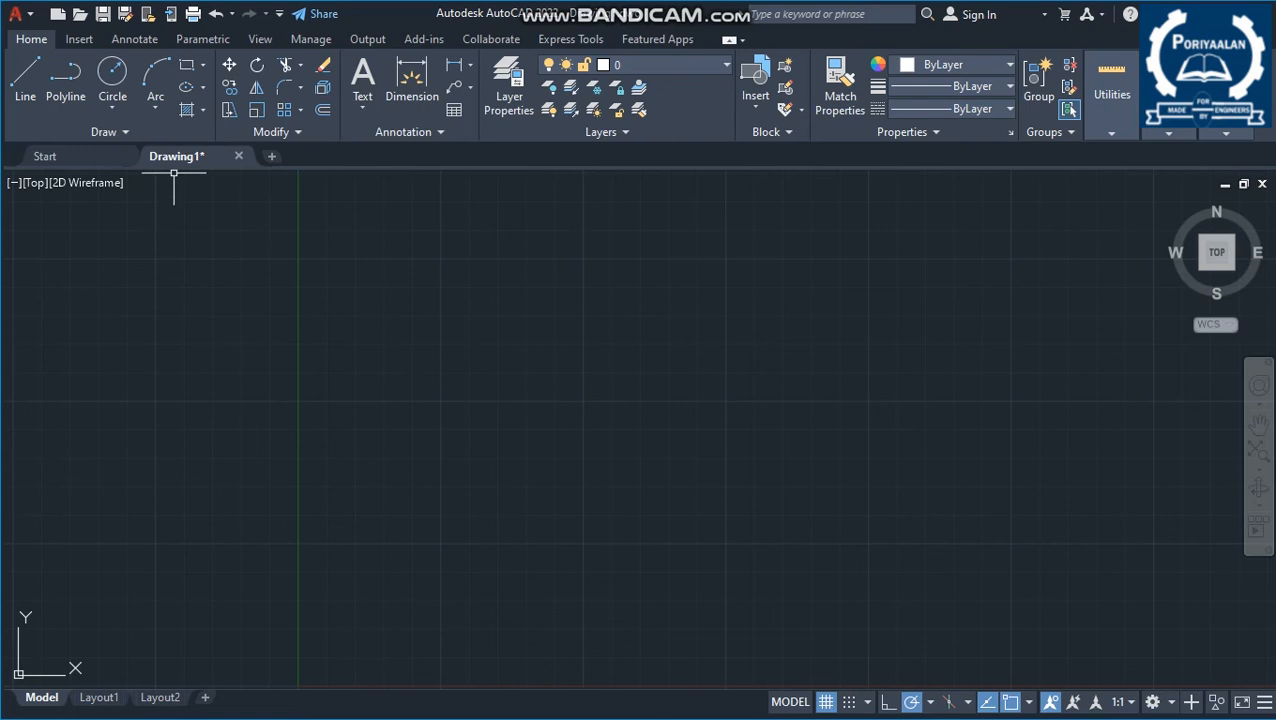
left_click(25, 78)
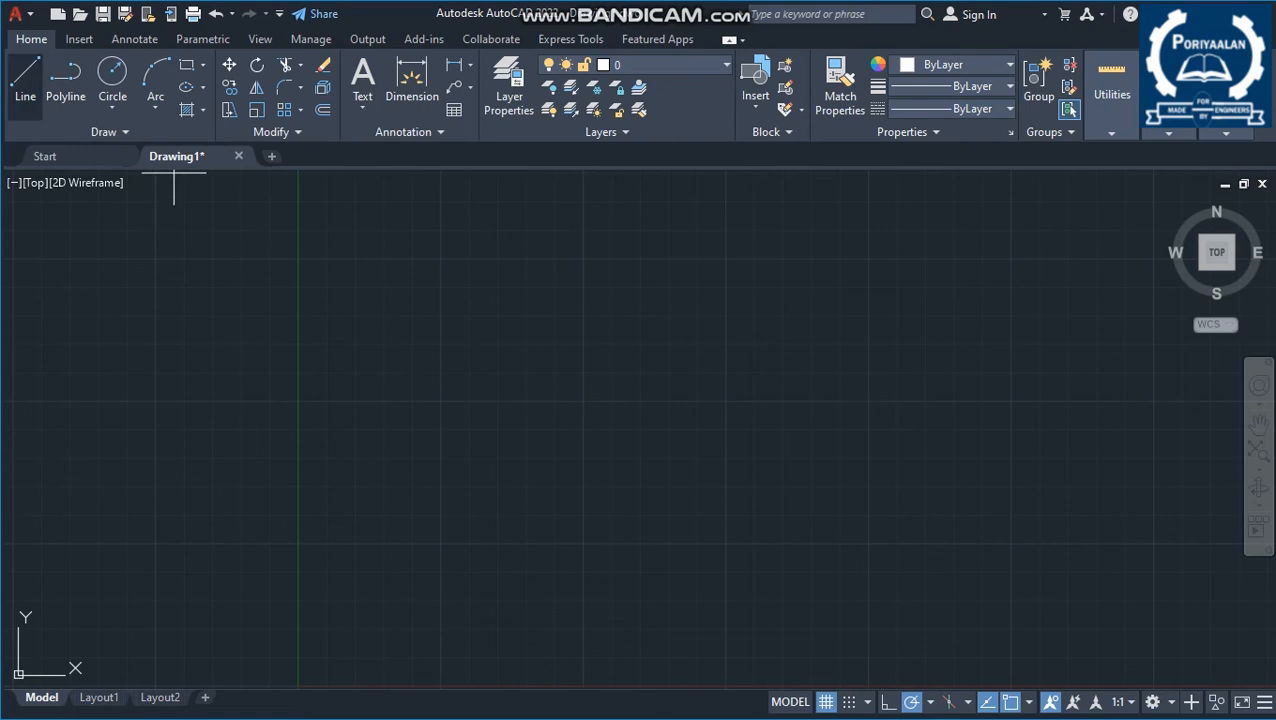
left_click(126, 307)
left_click(600, 307)
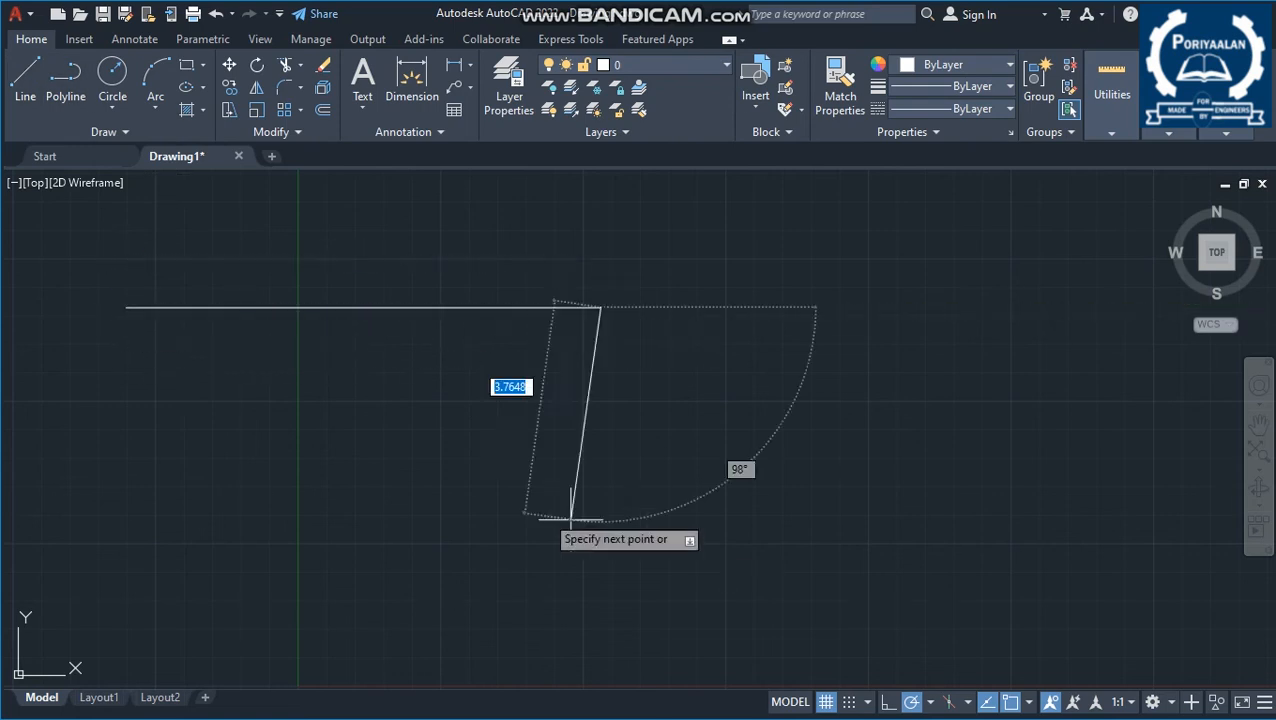
key("Escape")
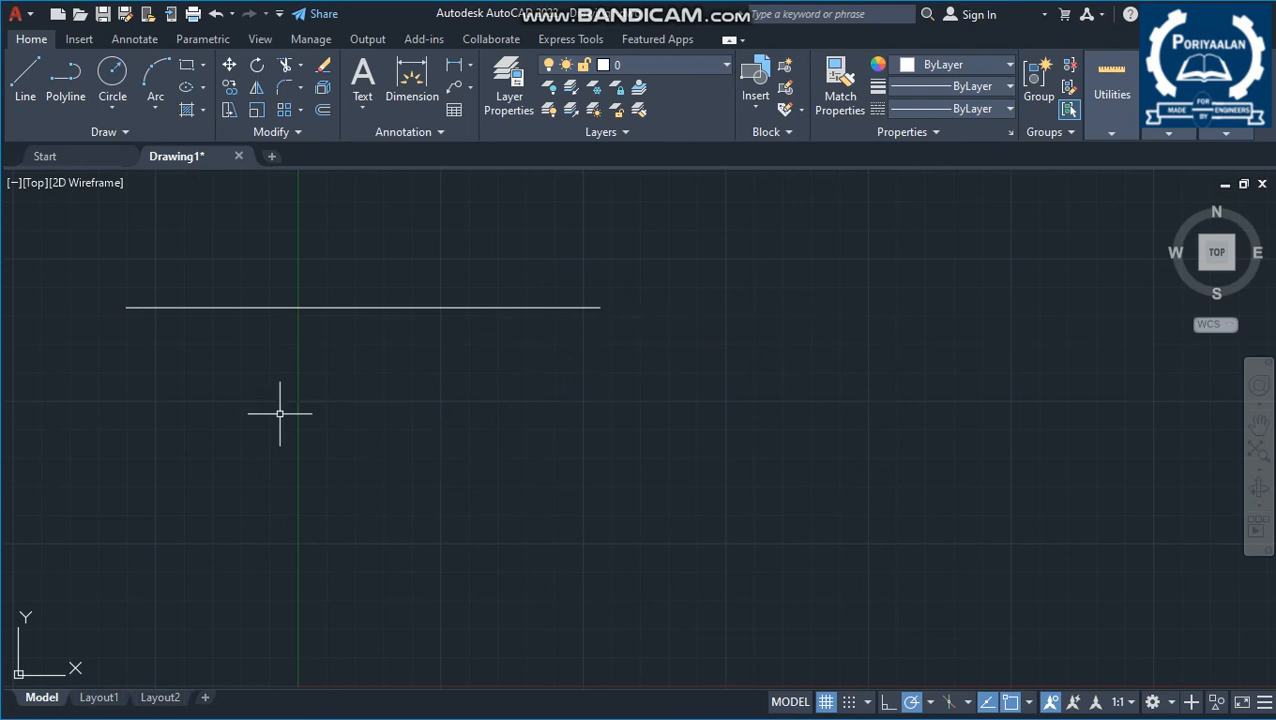
Draw a circle below the horizontal line and a rectangle beside the circle
left_click(112, 72)
left_click(303, 467)
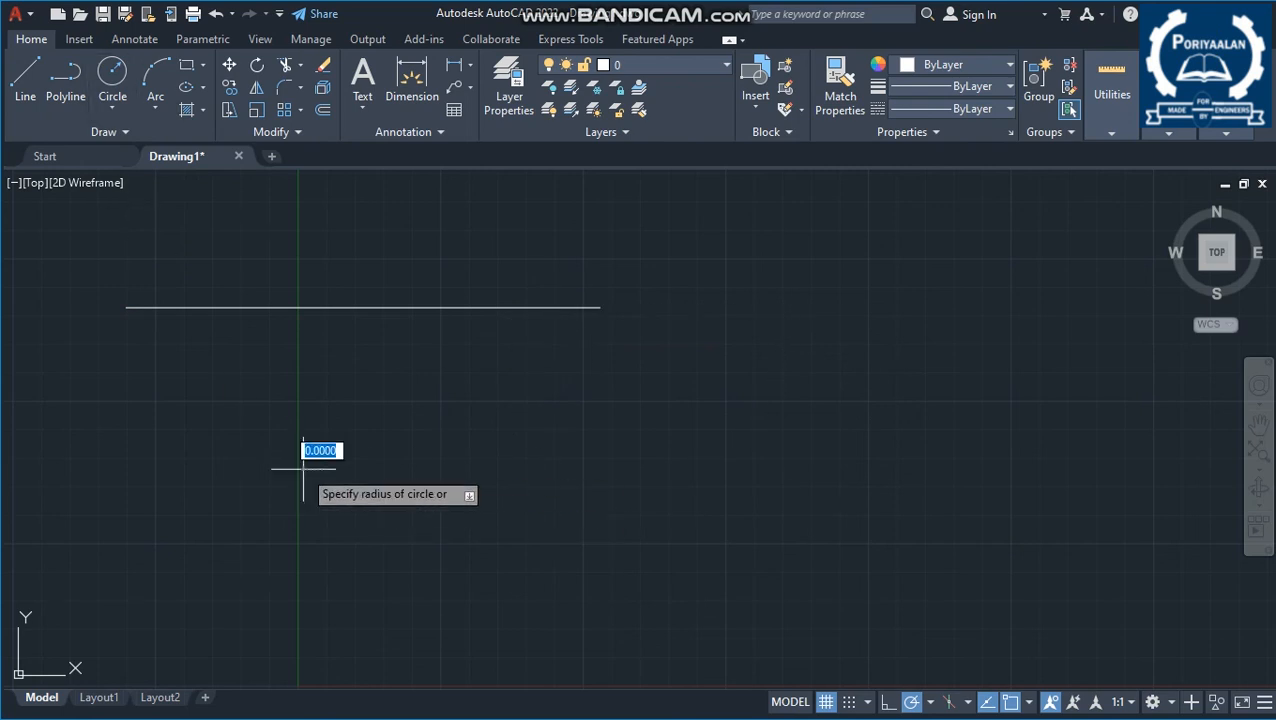
left_click(365, 384)
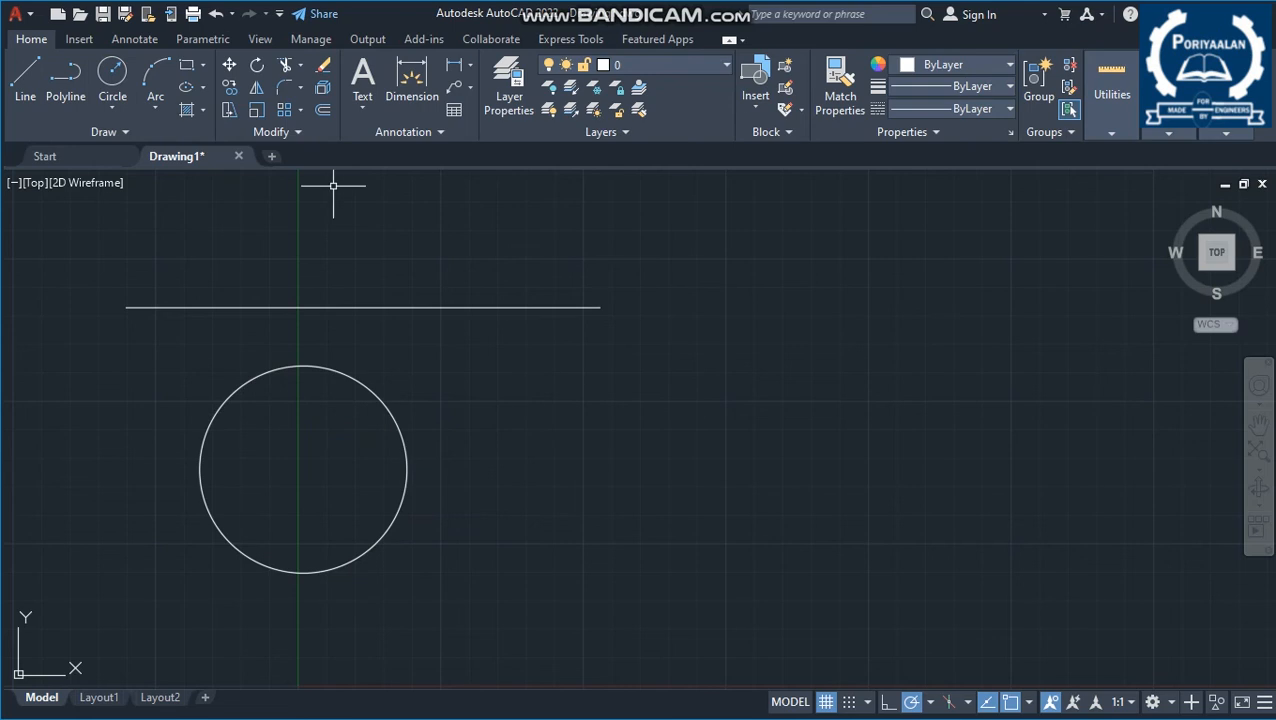
left_click(186, 64)
left_click(566, 422)
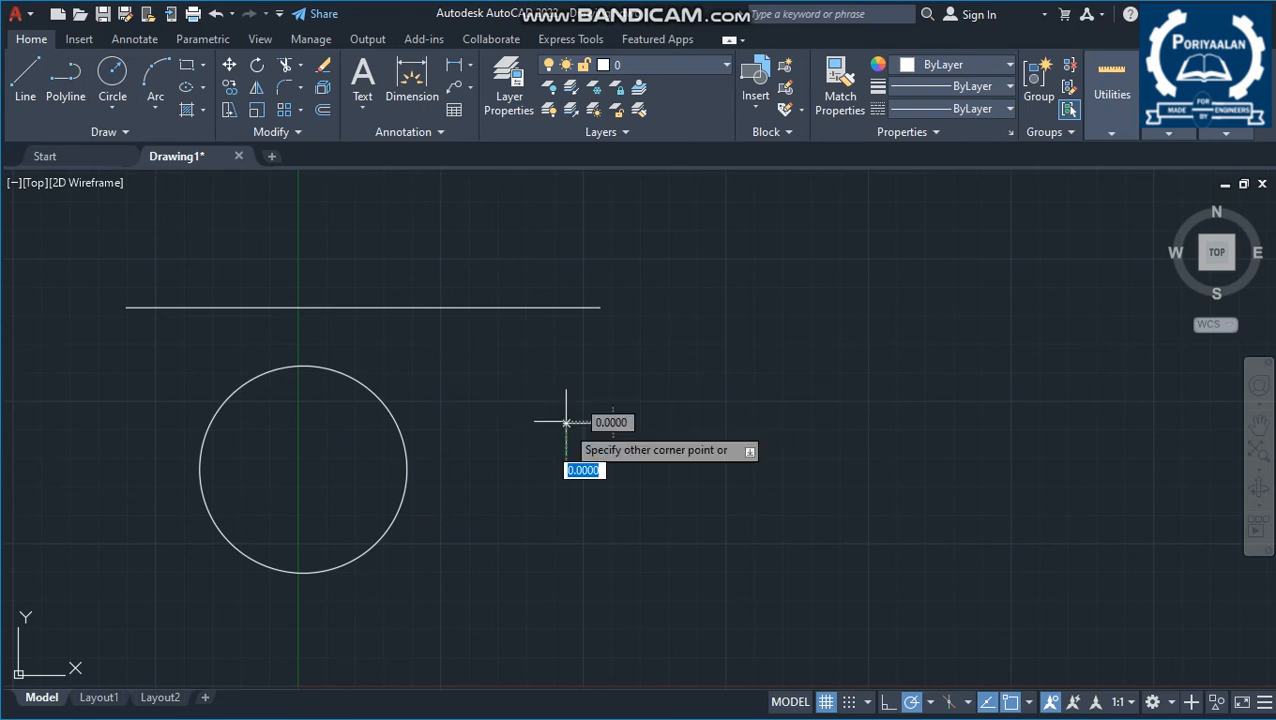
left_click(764, 520)
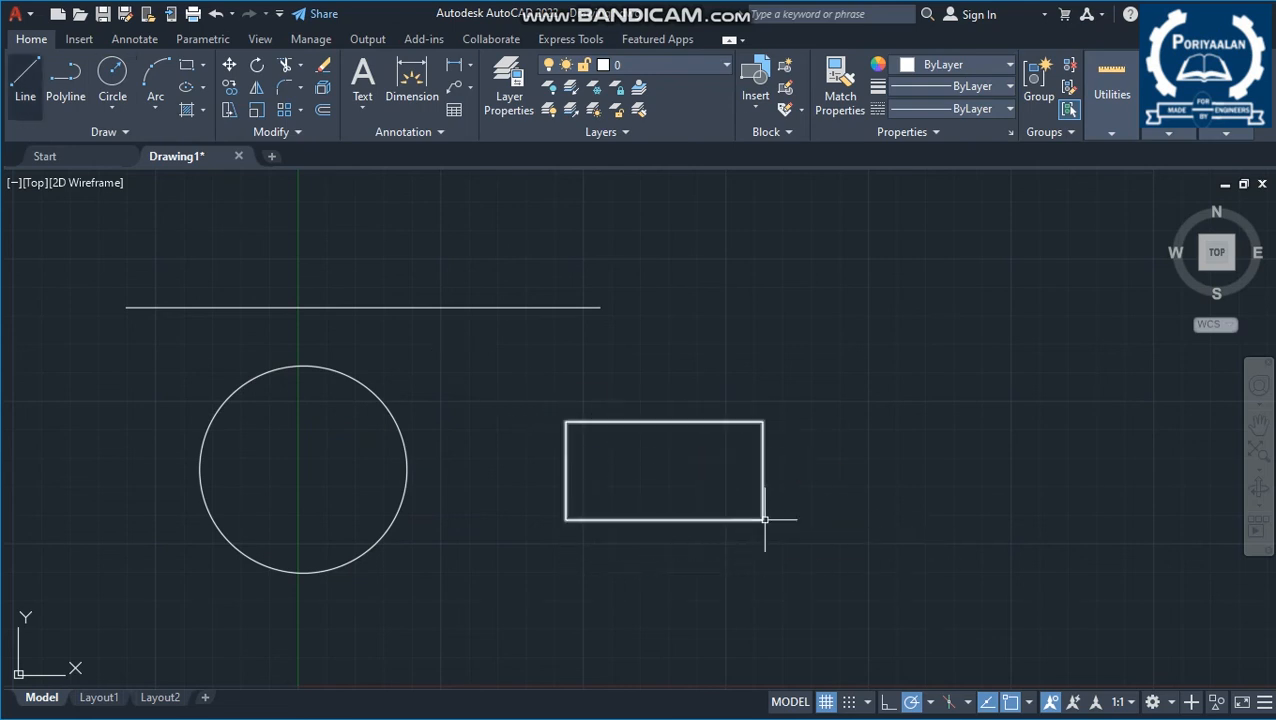
Draw a wide horizontal ellipse from its center, above and to the right of the rectangle
left_click(186, 87)
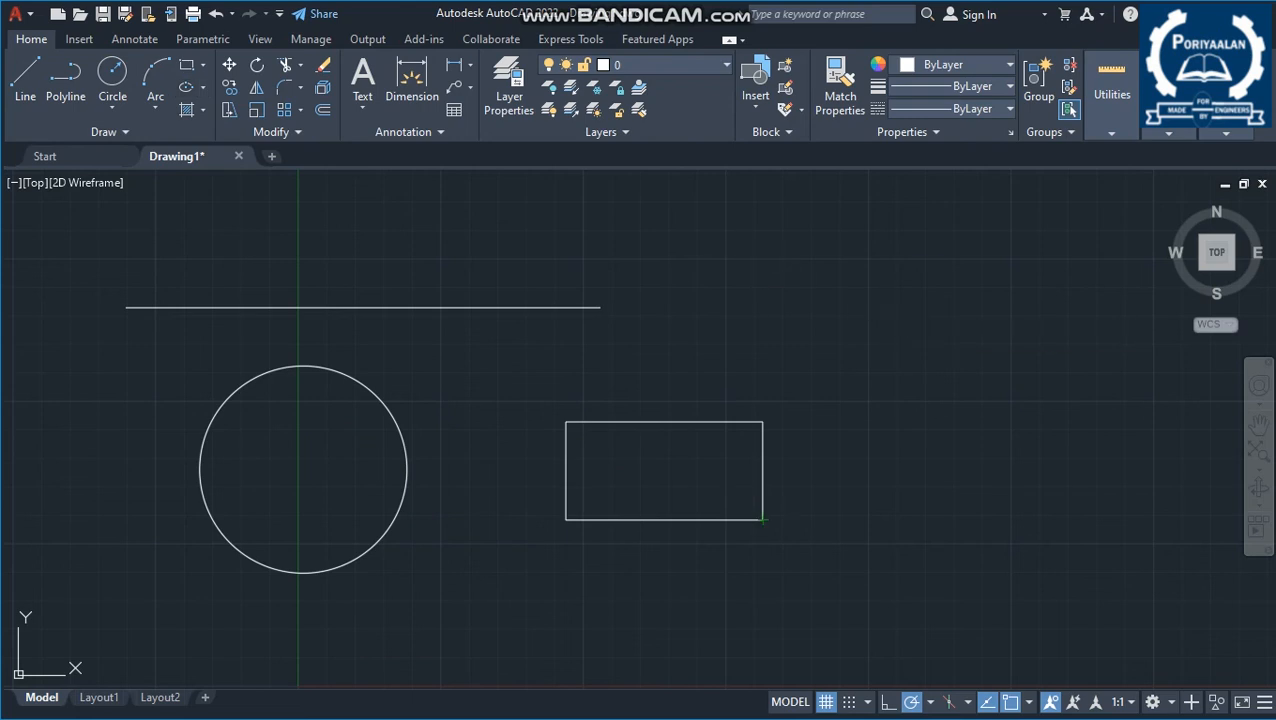
left_click(894, 315)
left_click(1084, 308)
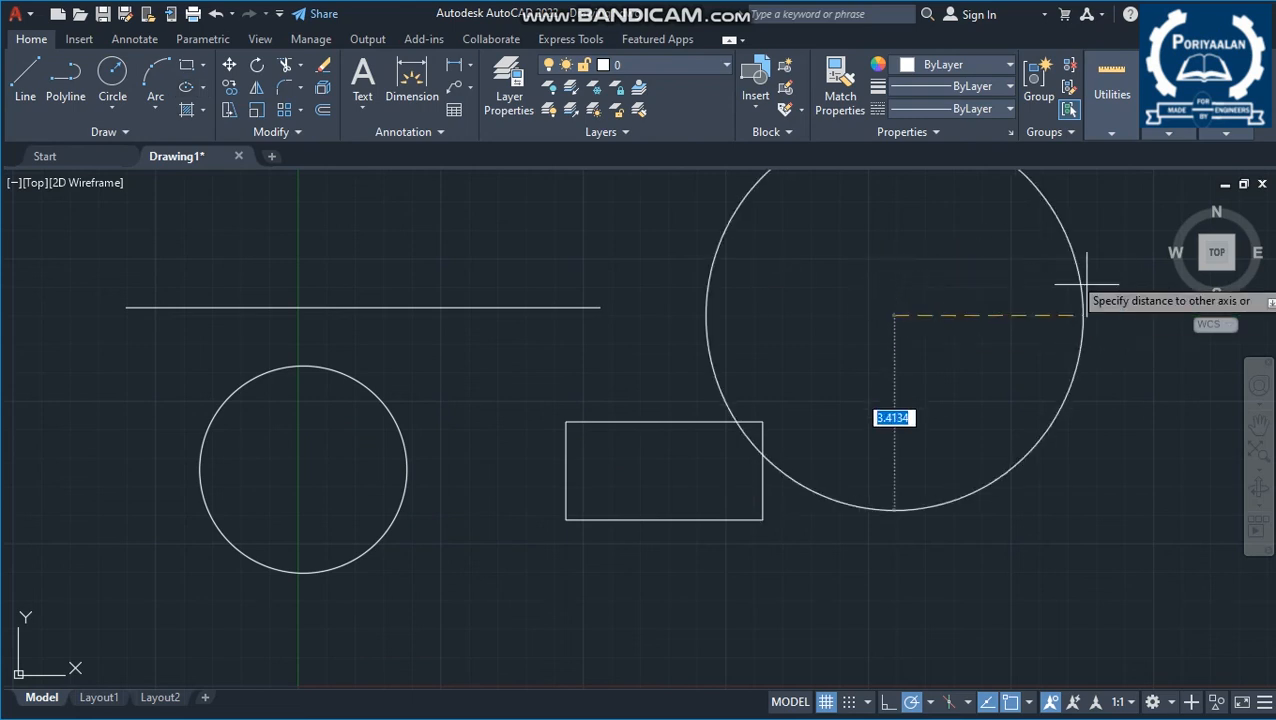
left_click(965, 355)
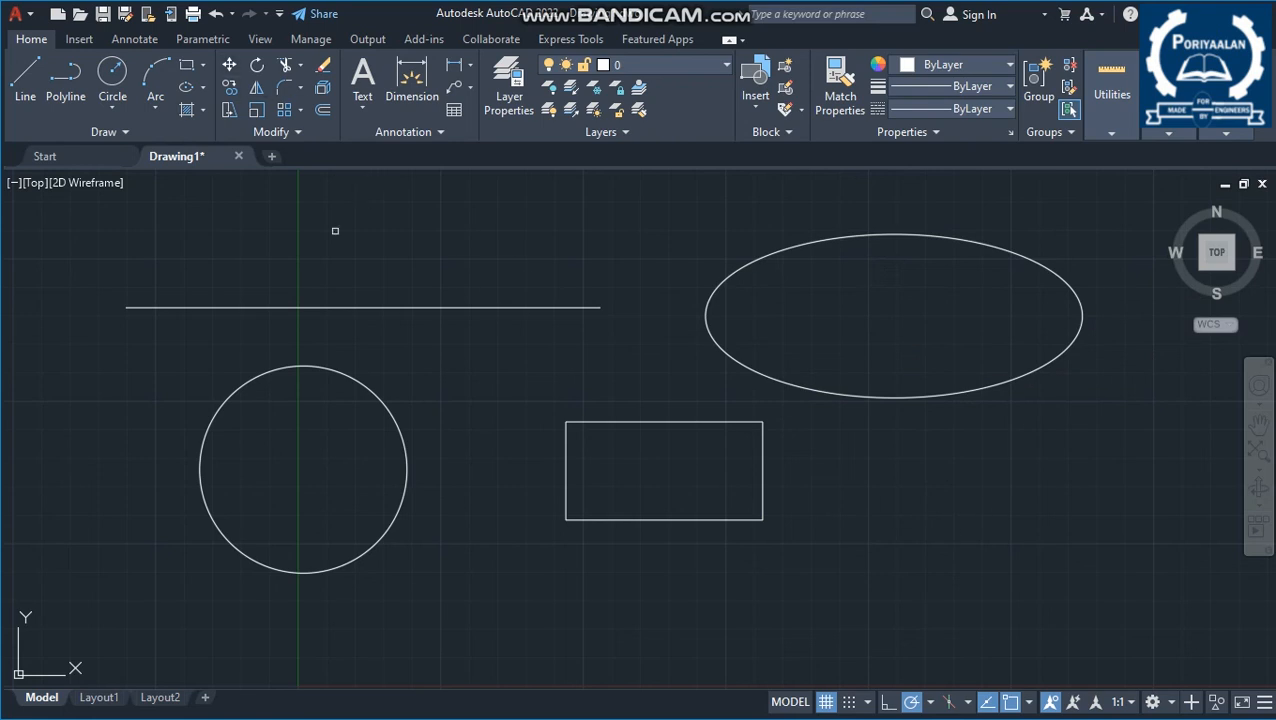
Move the ellipse down and to the right, away from the rectangle
left_click(833, 390)
key("Return")
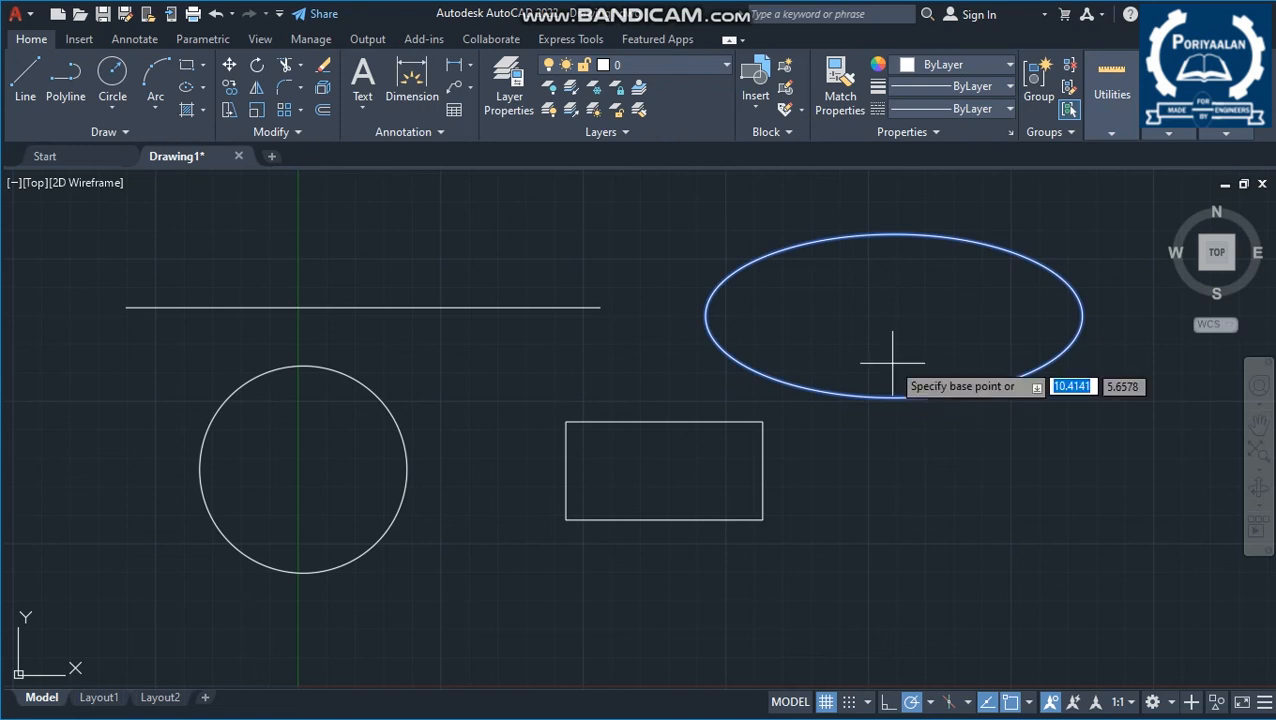
left_click(880, 334)
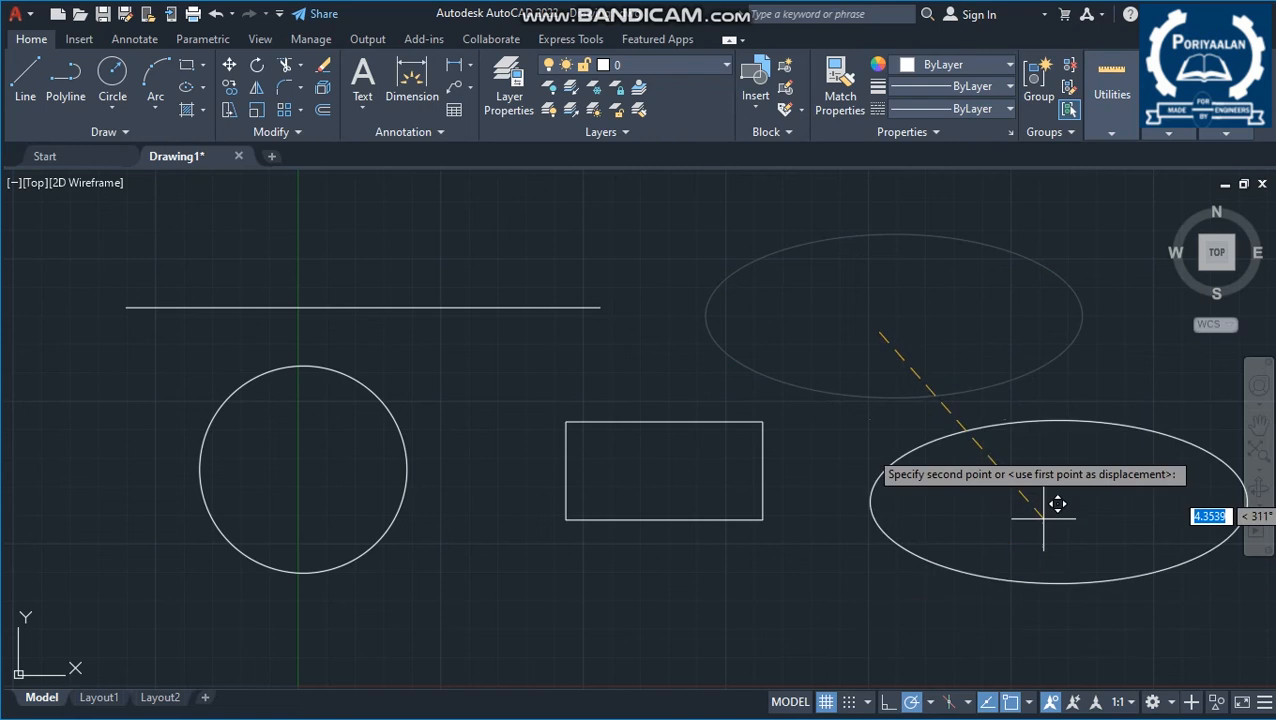
left_click(1023, 406)
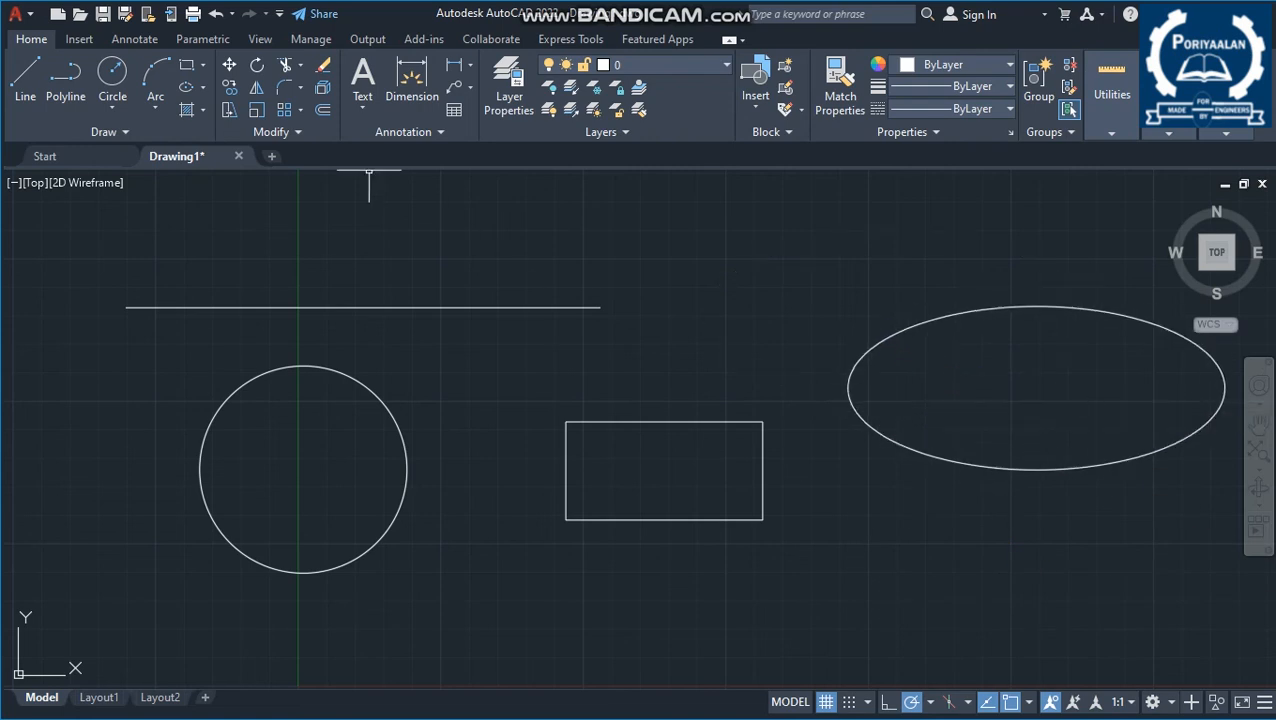
Copy the circle from its center three times: once below and to its right, and twice to its left
left_click(229, 87)
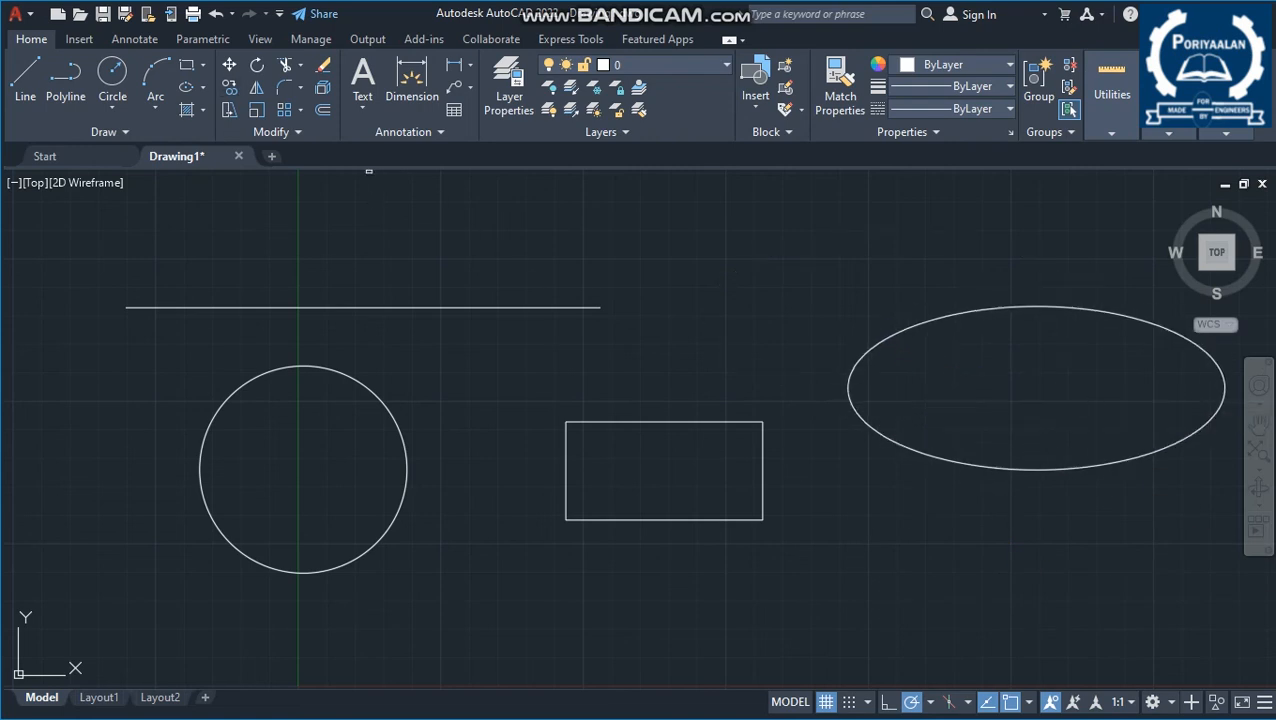
left_click(405, 437)
key("Return")
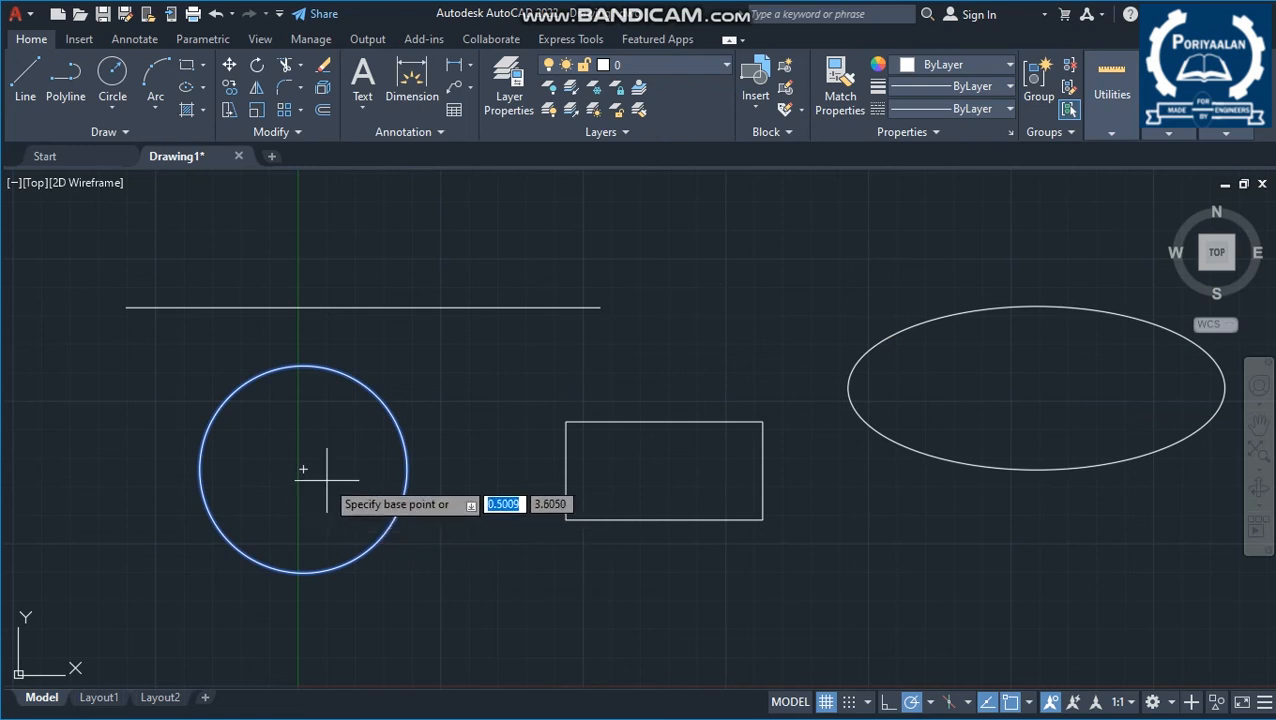
left_click(303, 468)
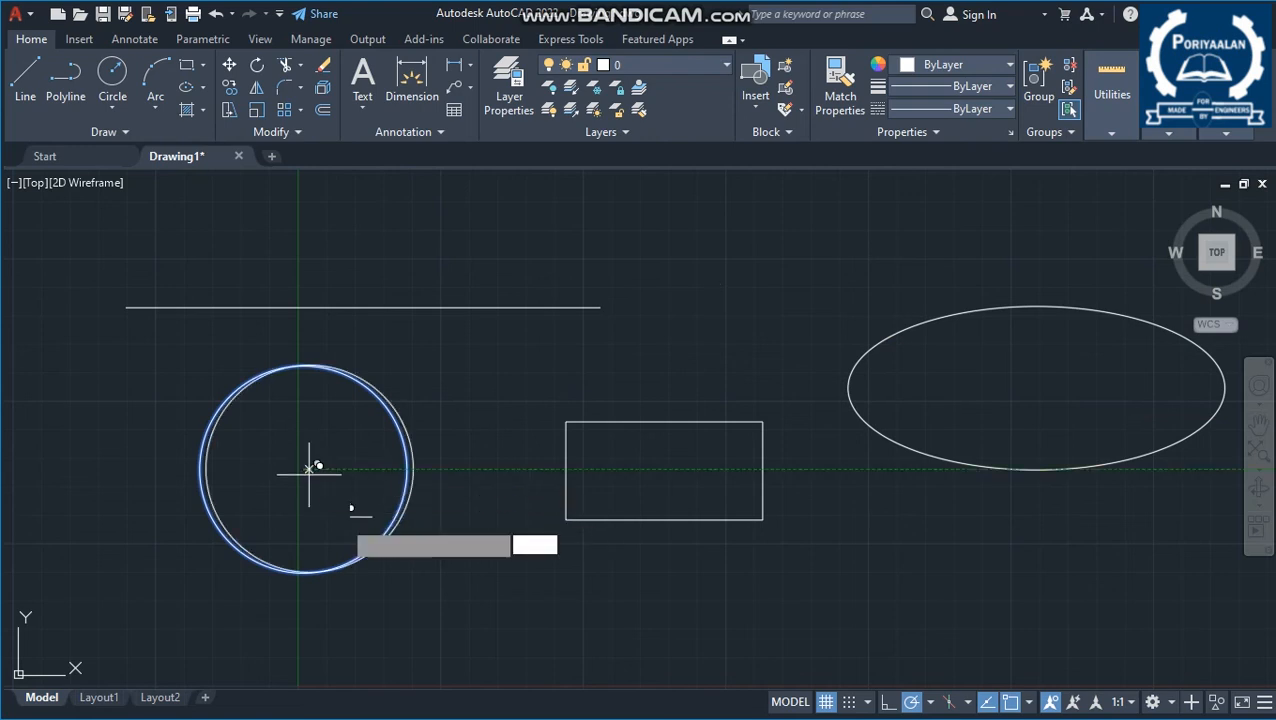
left_click(475, 595)
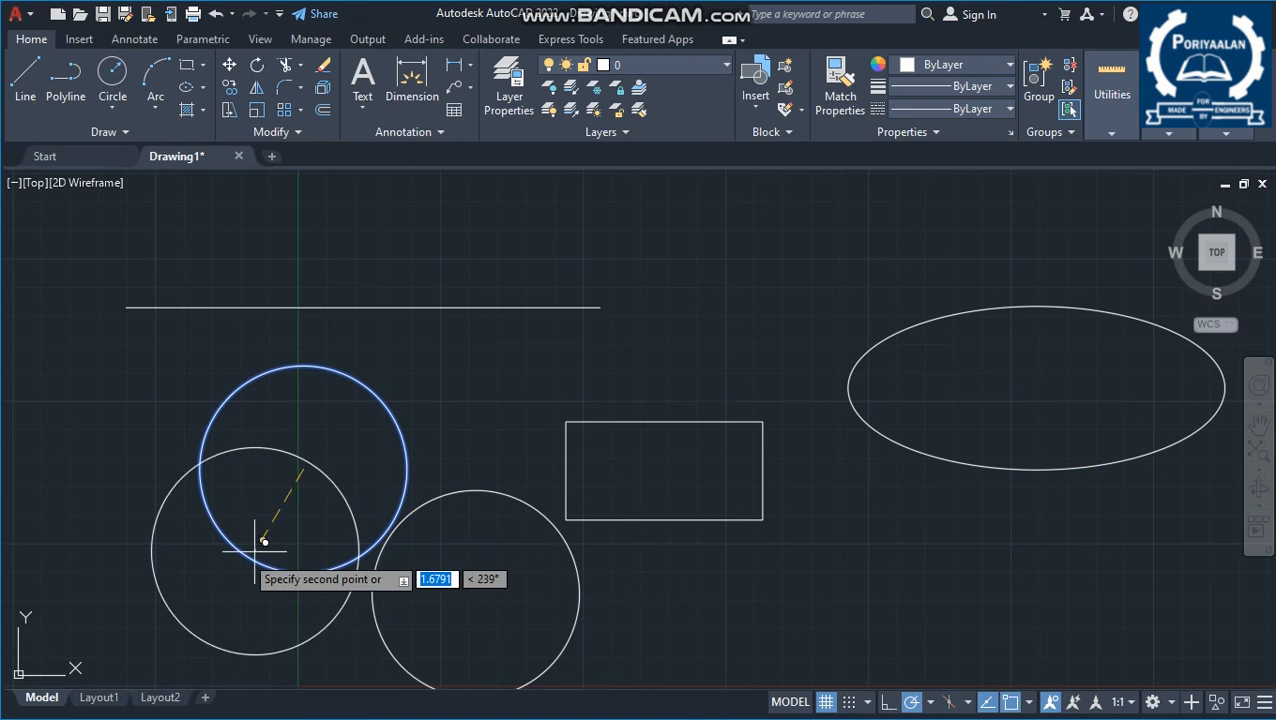
left_click(115, 560)
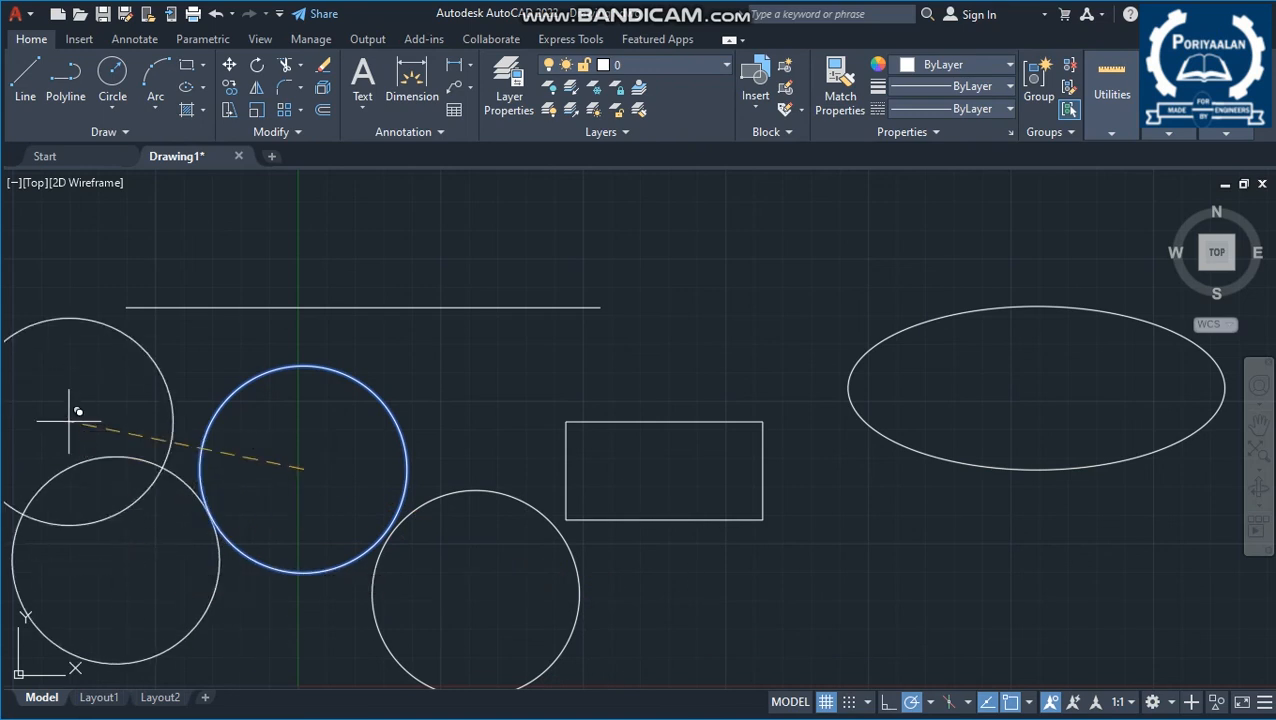
left_click(70, 420)
key("Return")
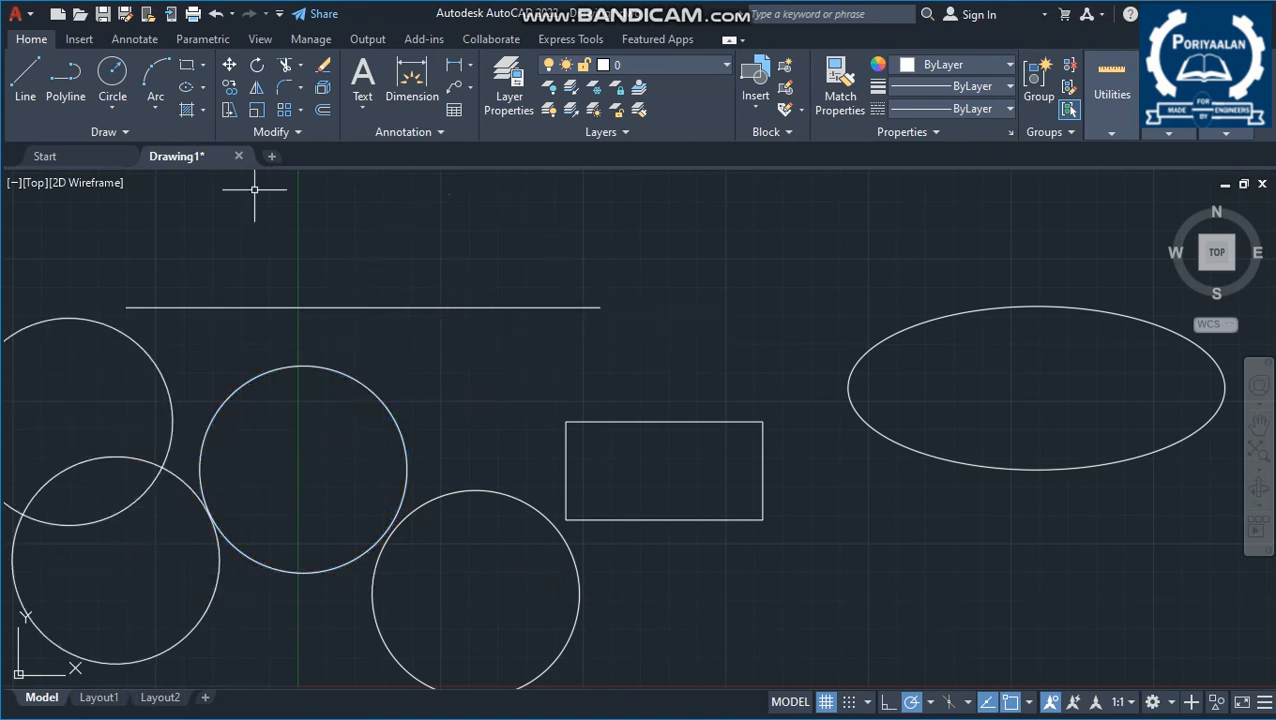
Rotate the rectangle clockwise about its lower-right corner so that it slopes down to the right
left_click(257, 65)
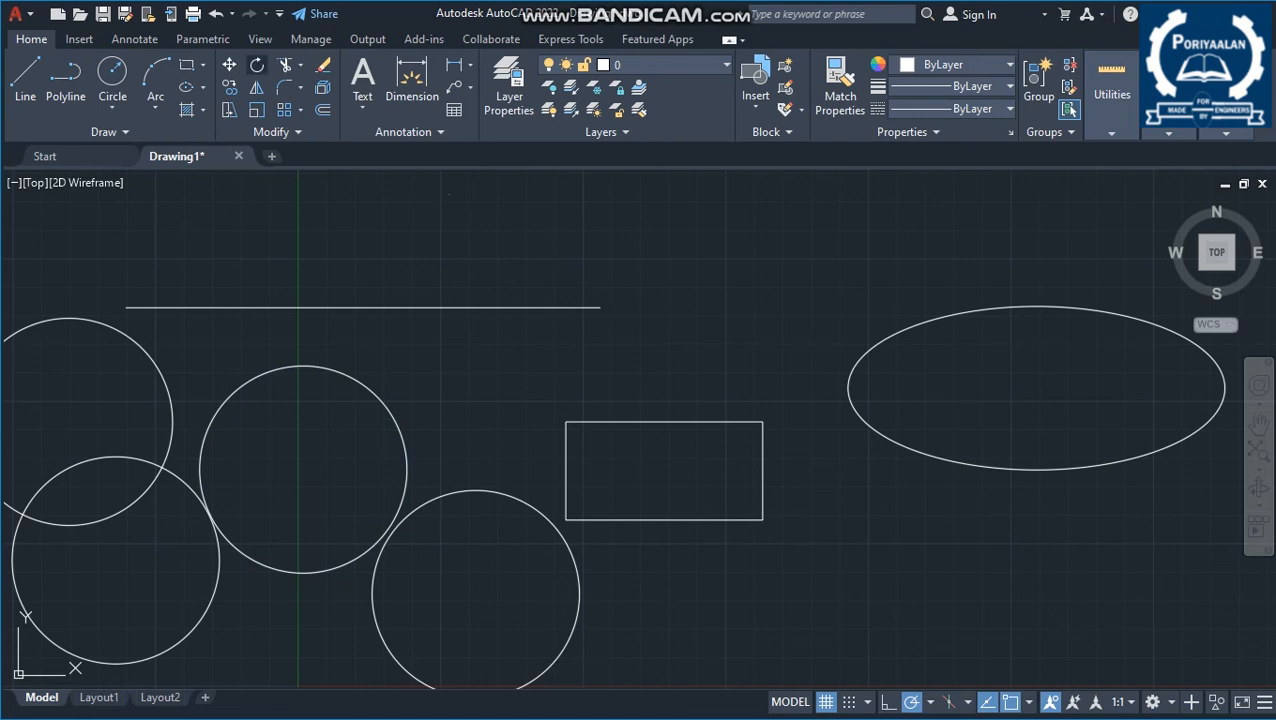
left_click(758, 420)
left_click(747, 426)
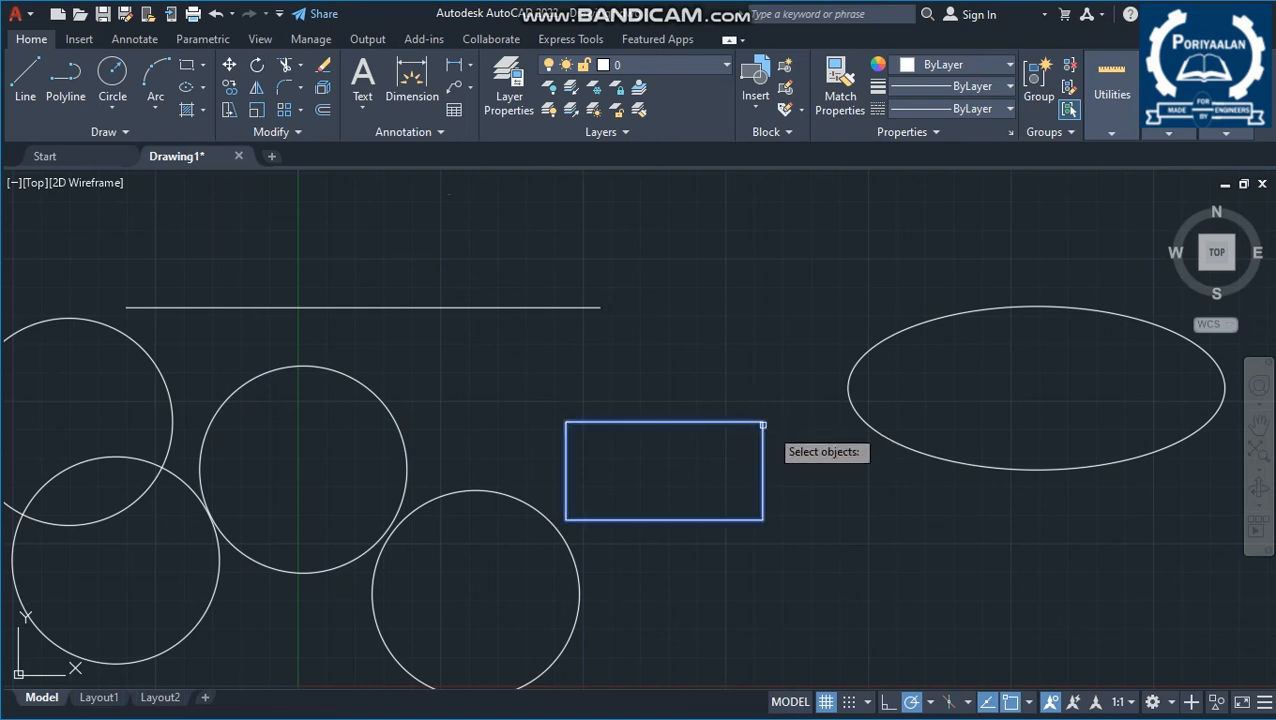
key("Return")
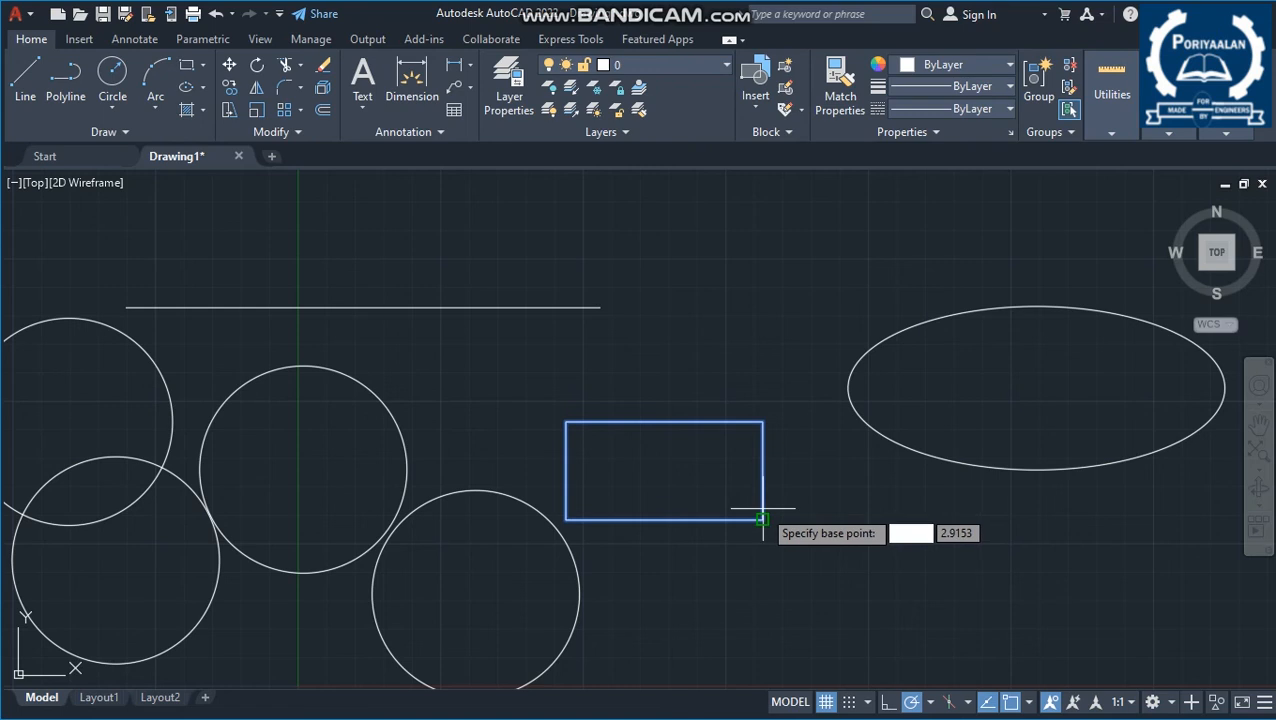
left_click(762, 519)
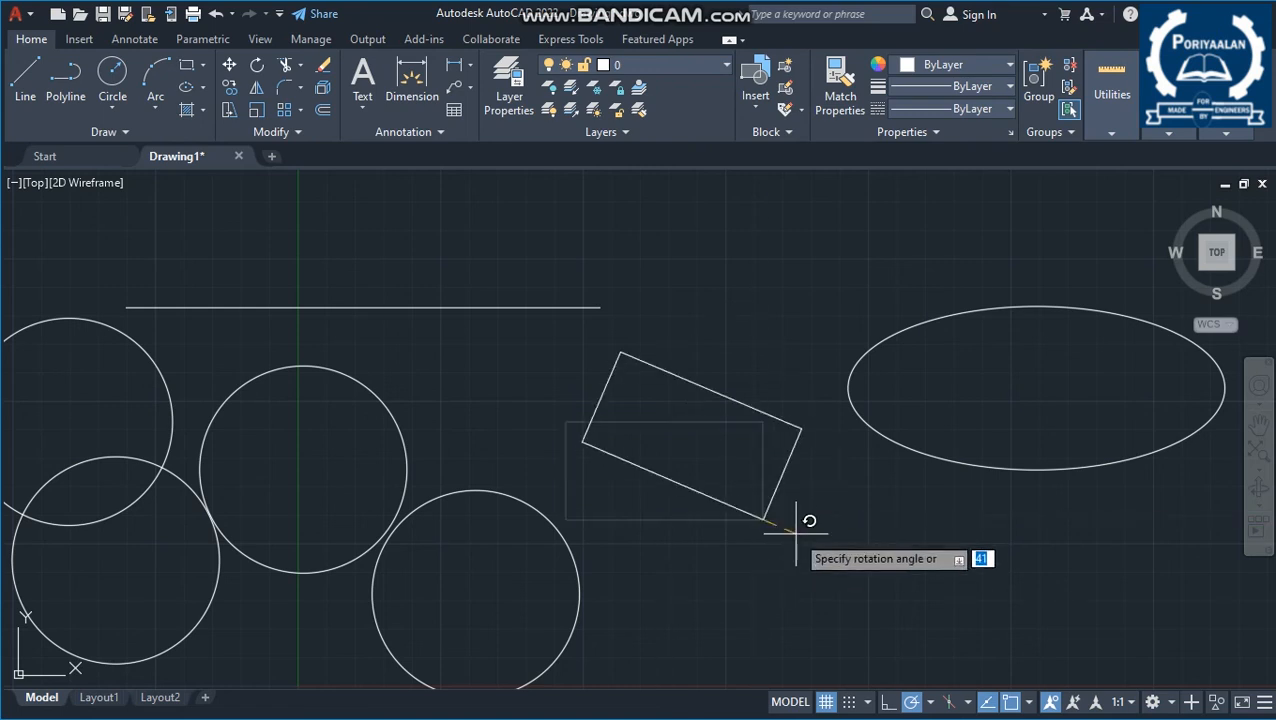
left_click(840, 541)
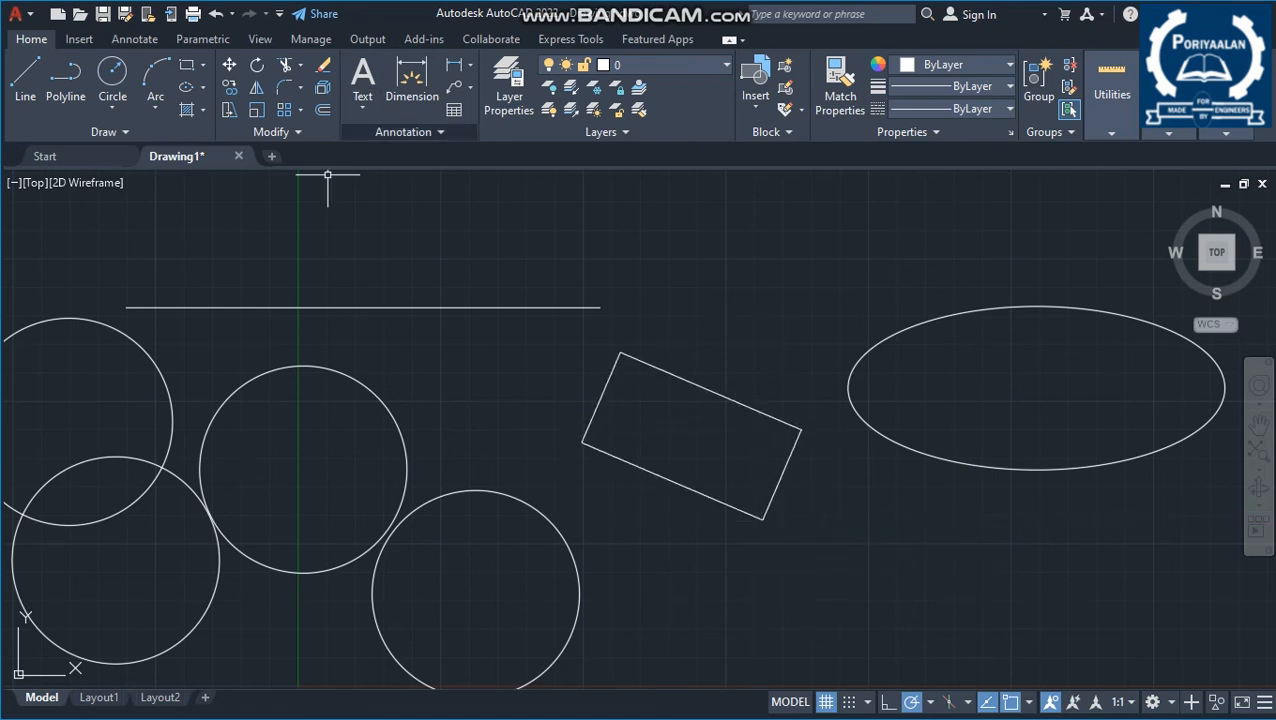
Dimension the length of the long horizontal line, placing the dimension above it
left_click(411, 85)
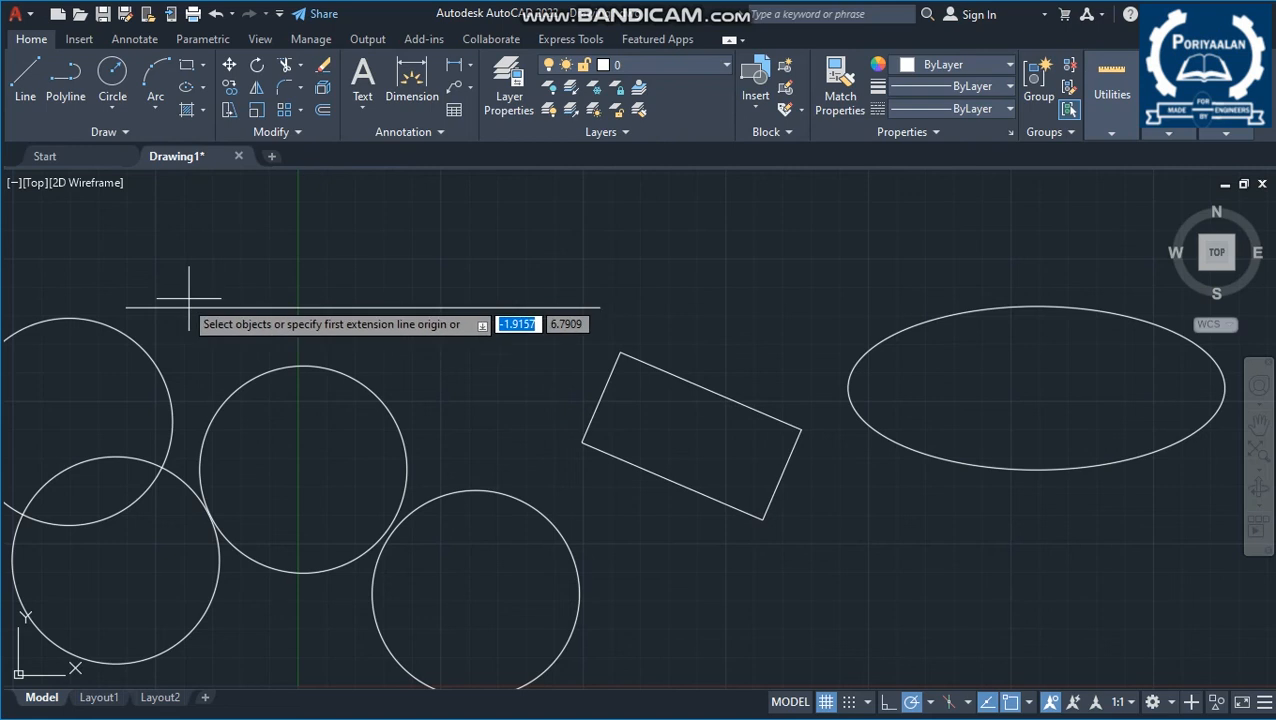
left_click(126, 306)
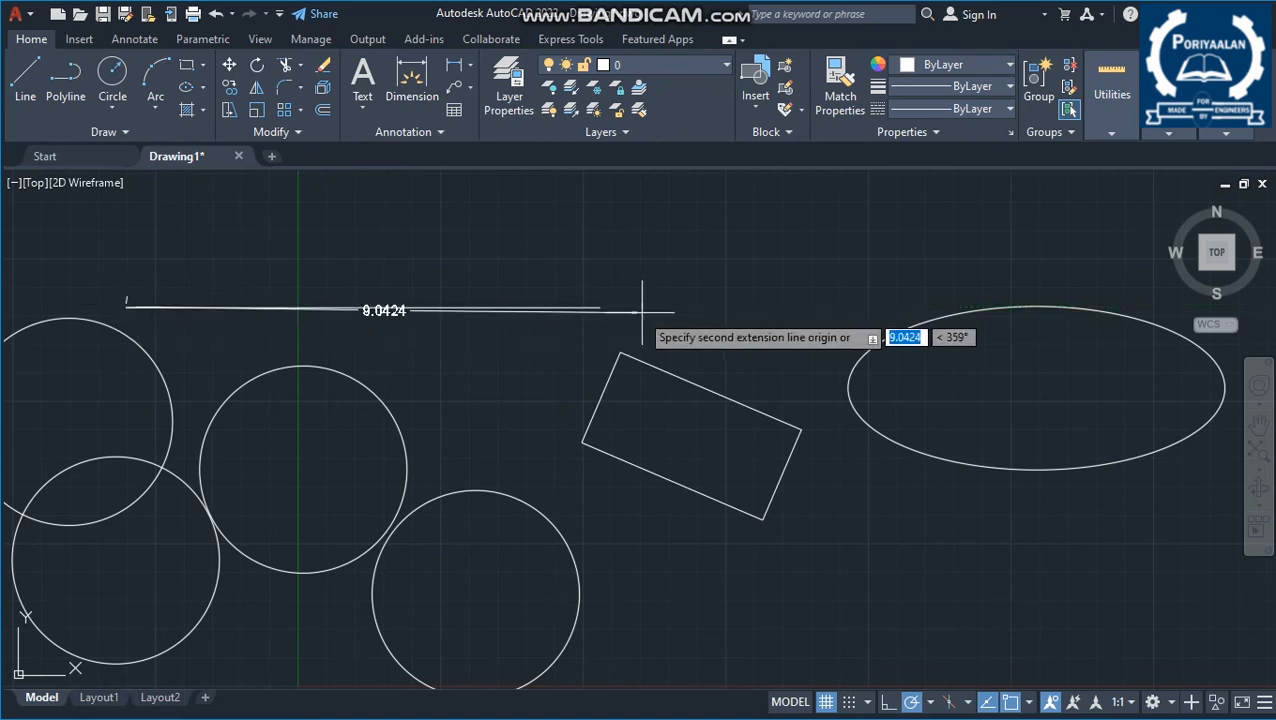
left_click(596, 307)
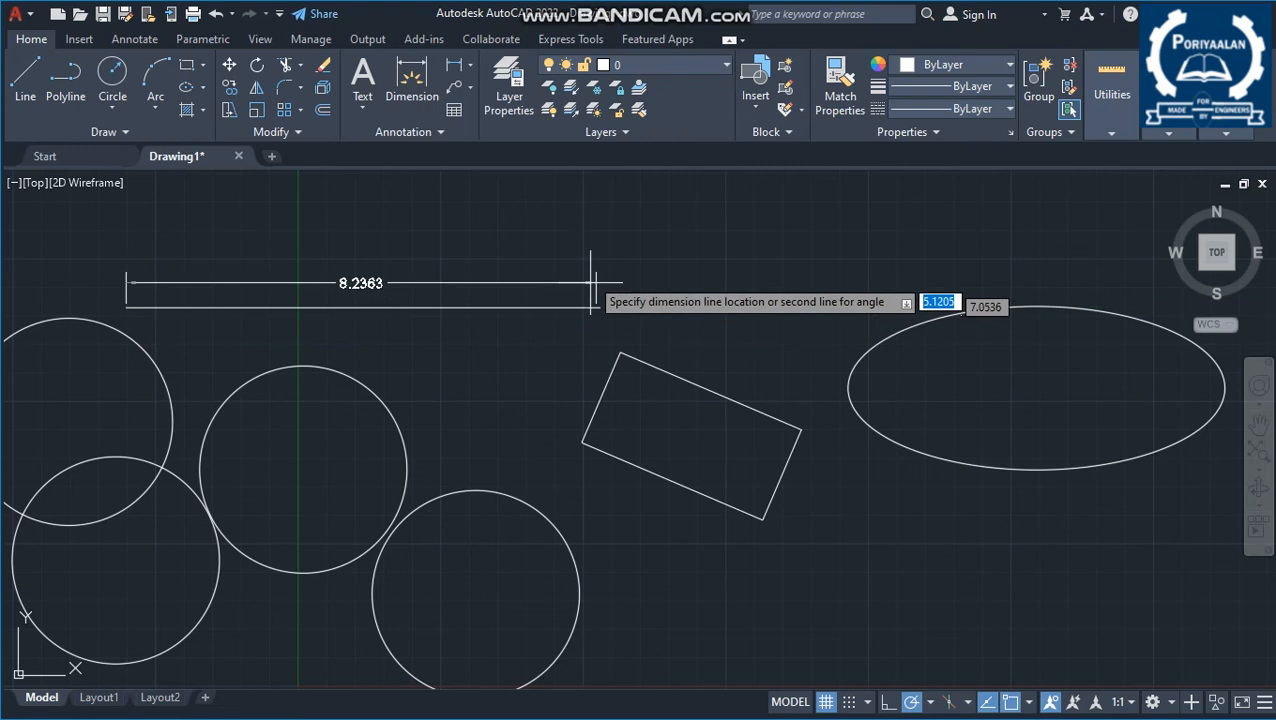
left_click(592, 240)
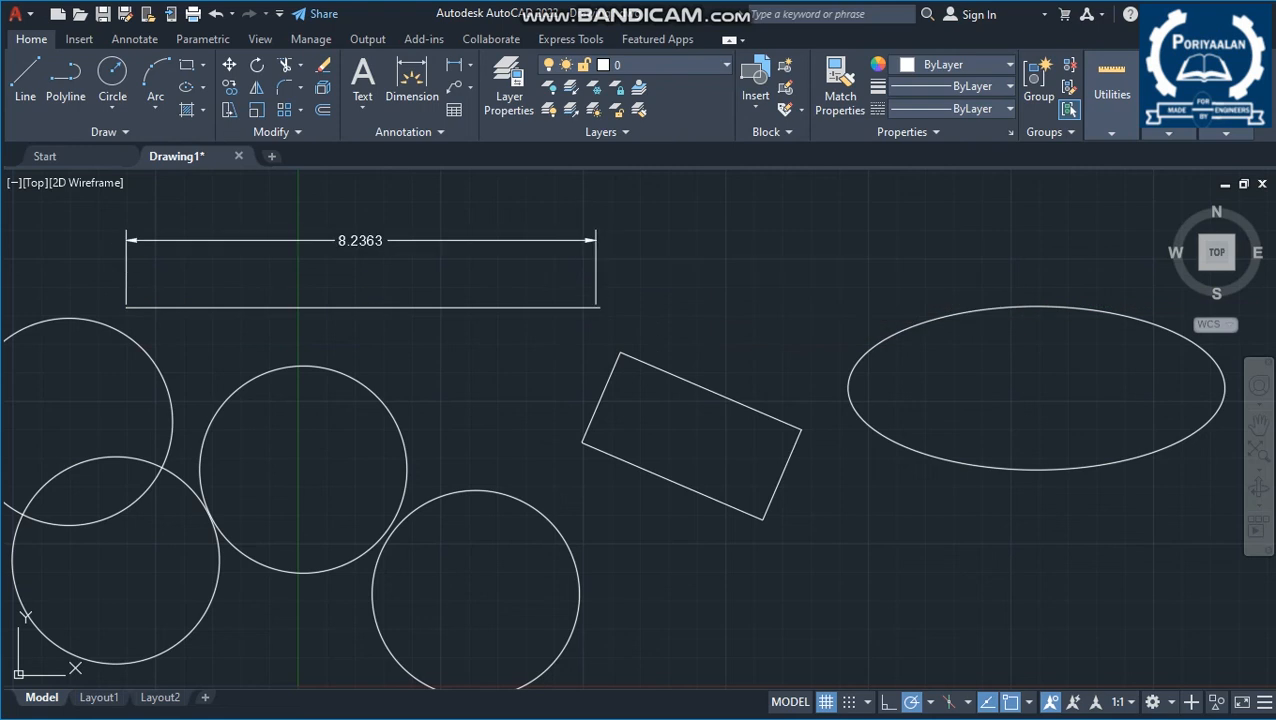
Dimension the lower-right circle's diameter and the rotated rectangle's short left side, placing the rectangle's dimension to its left
left_click(575, 565)
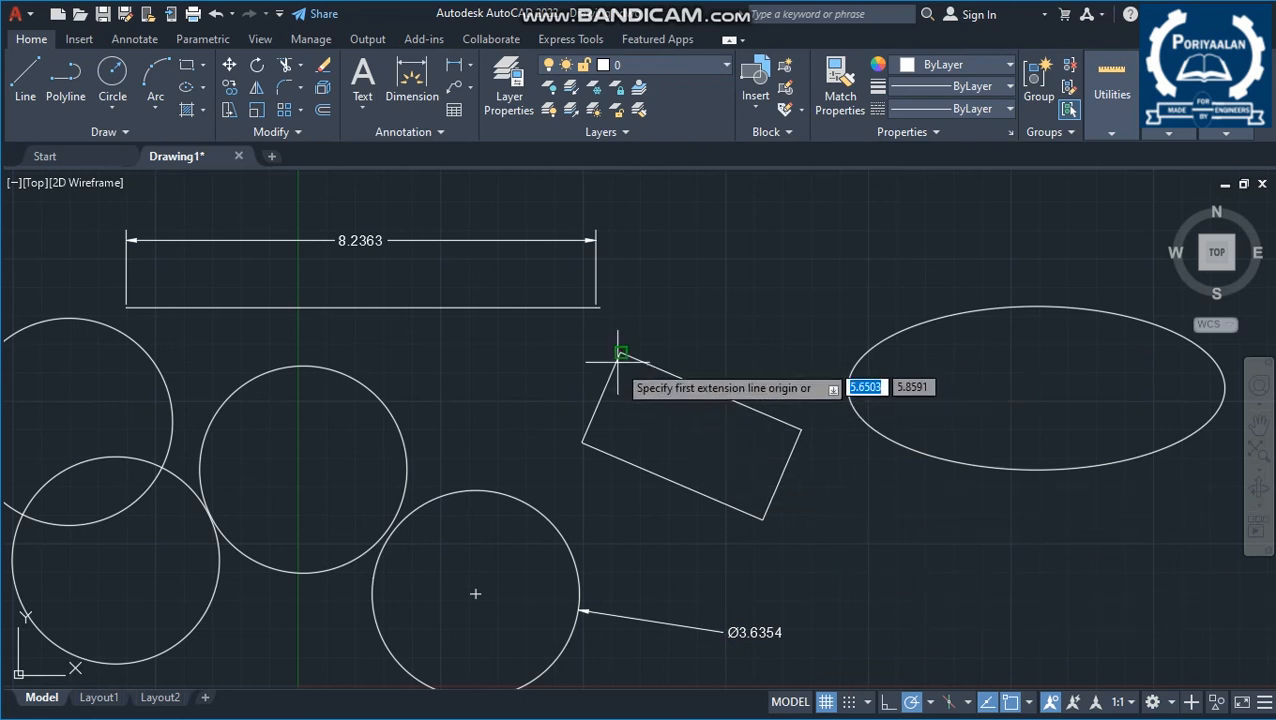
left_click(583, 440)
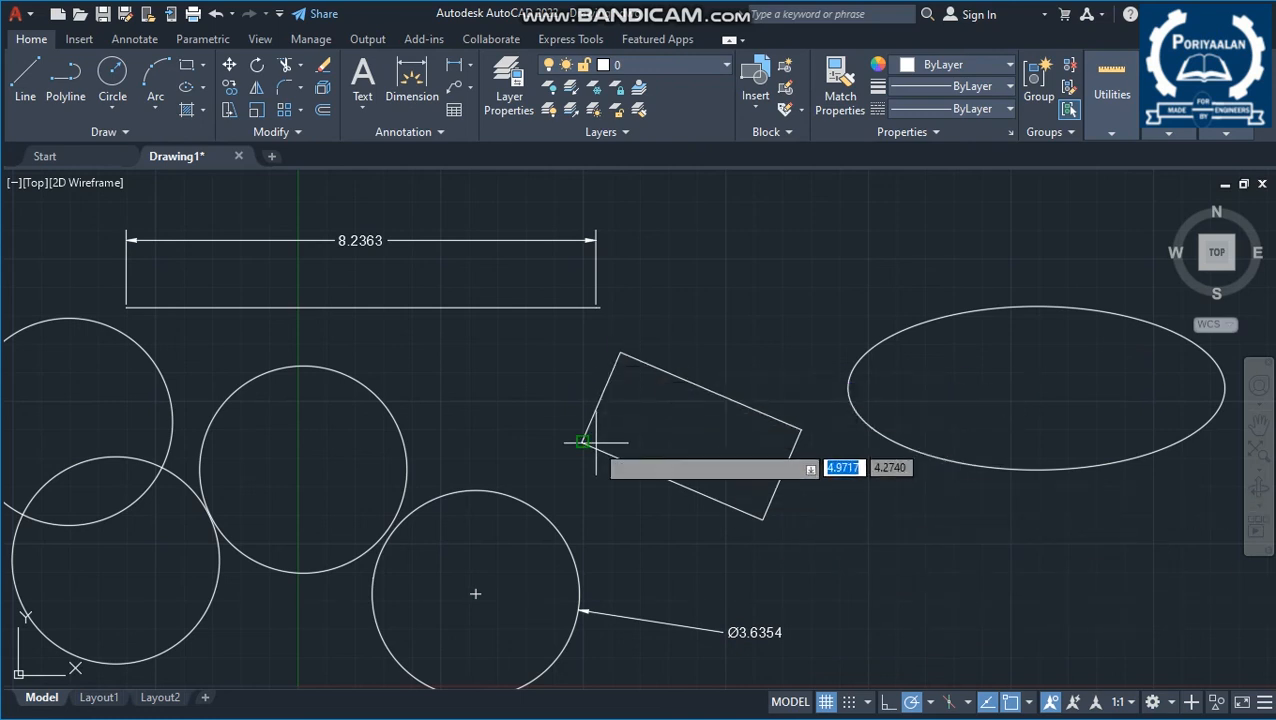
left_click(620, 353)
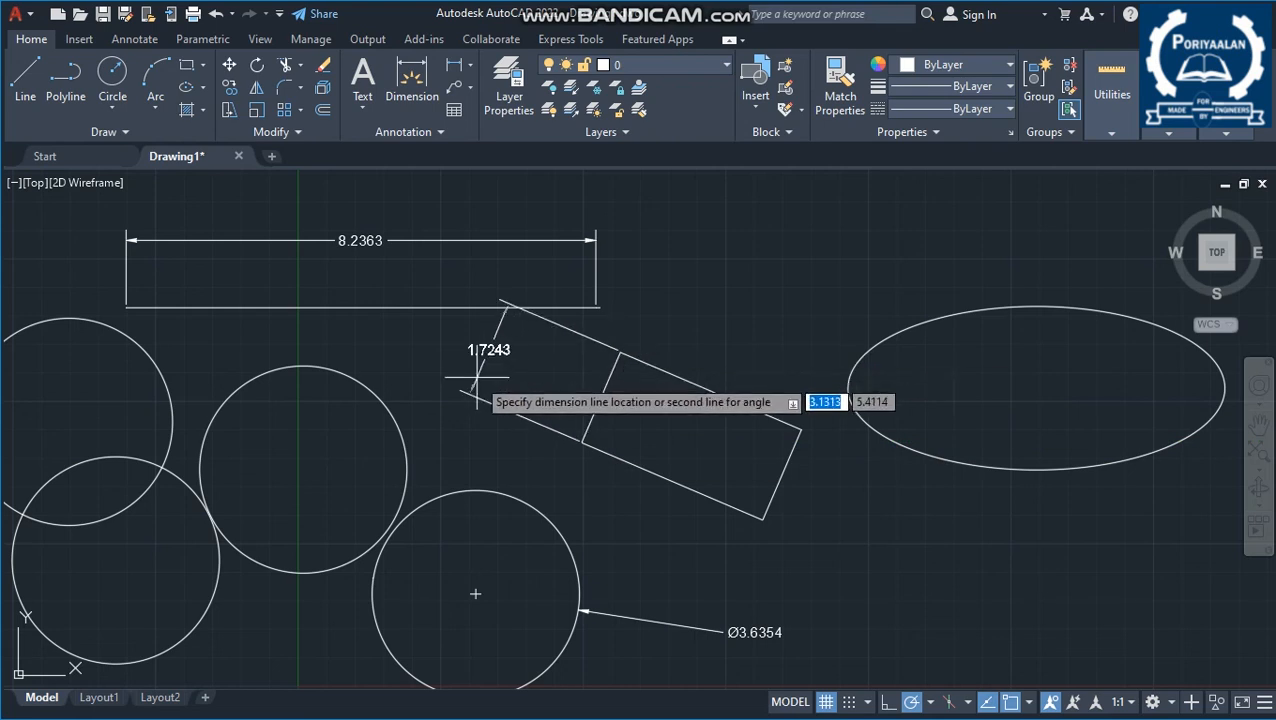
left_click(480, 365)
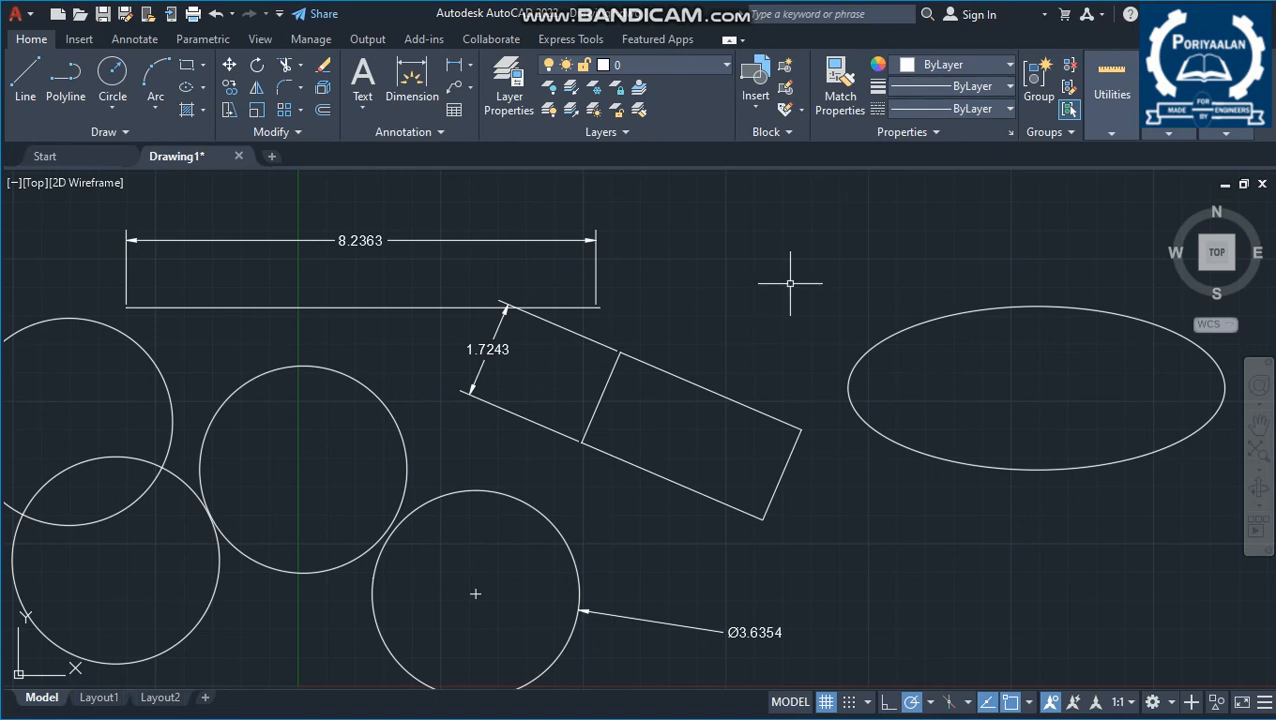
Set the lineweight of the long horizontal line to 0.50 mm
left_click(345, 313)
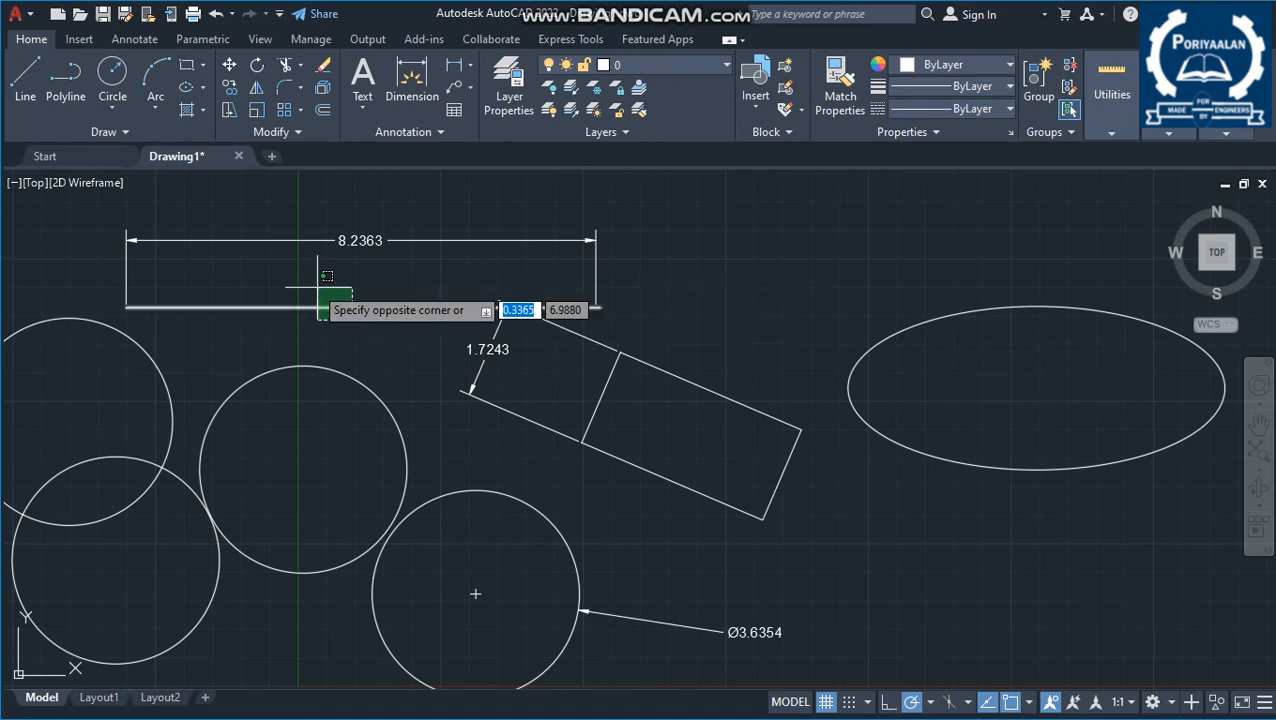
left_click(310, 284)
left_click(1009, 86)
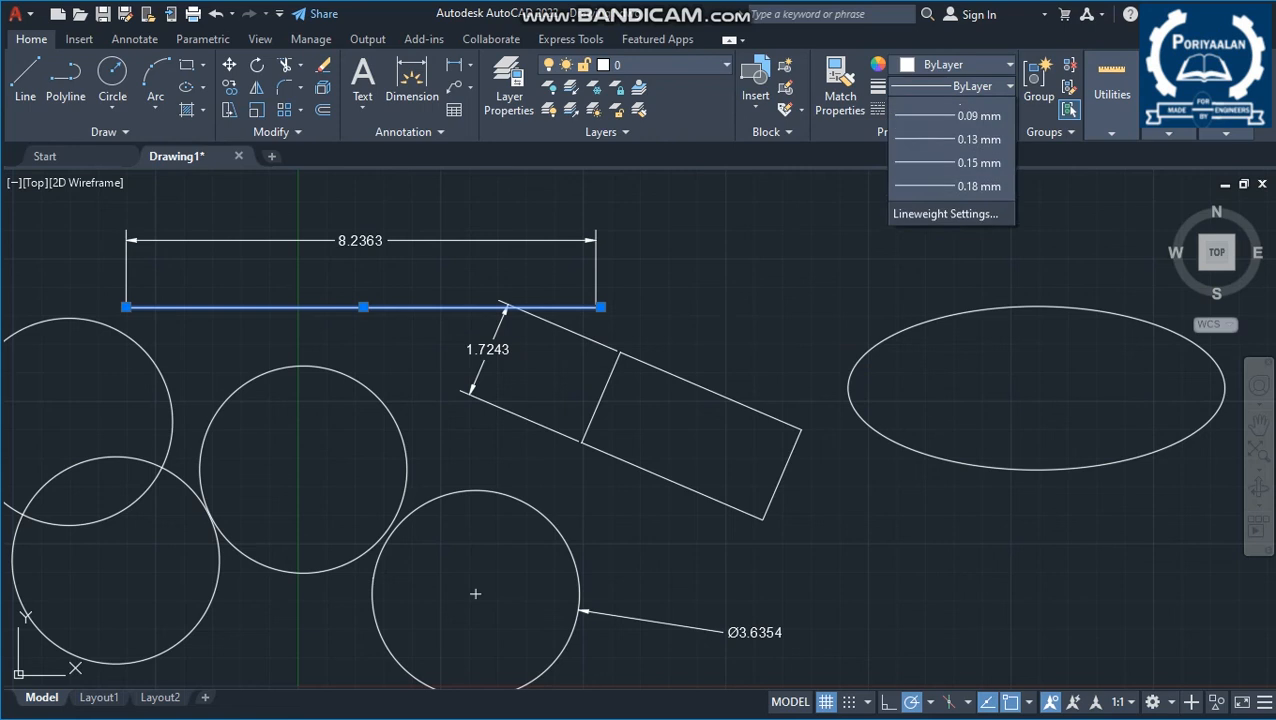
left_click(1009, 86)
left_click(1009, 108)
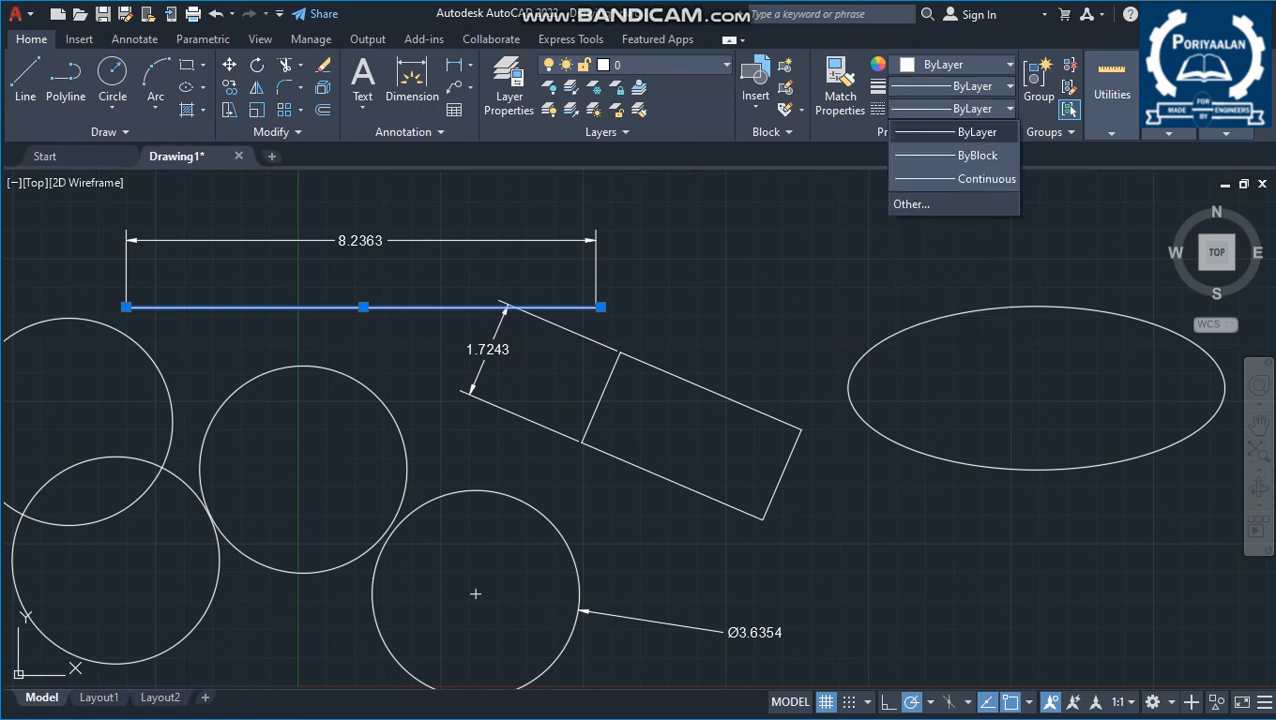
left_click(1009, 108)
left_click(1009, 86)
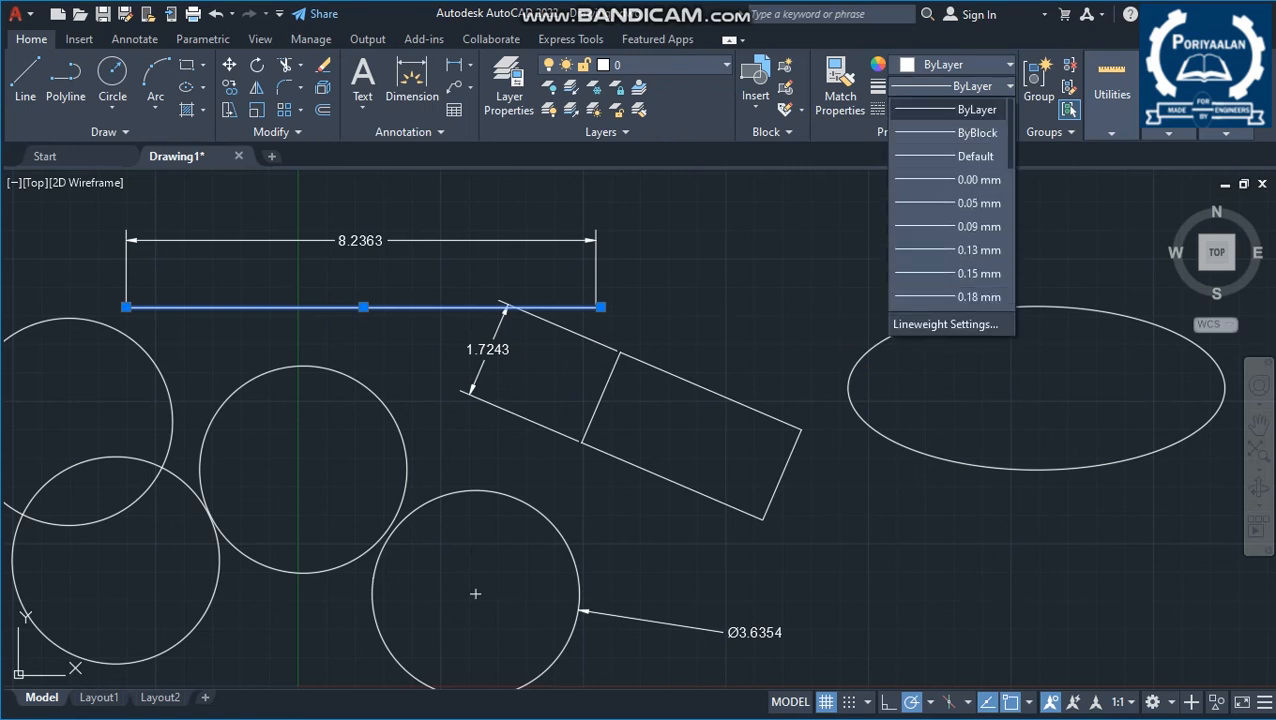
scroll(950, 273, "down", 2)
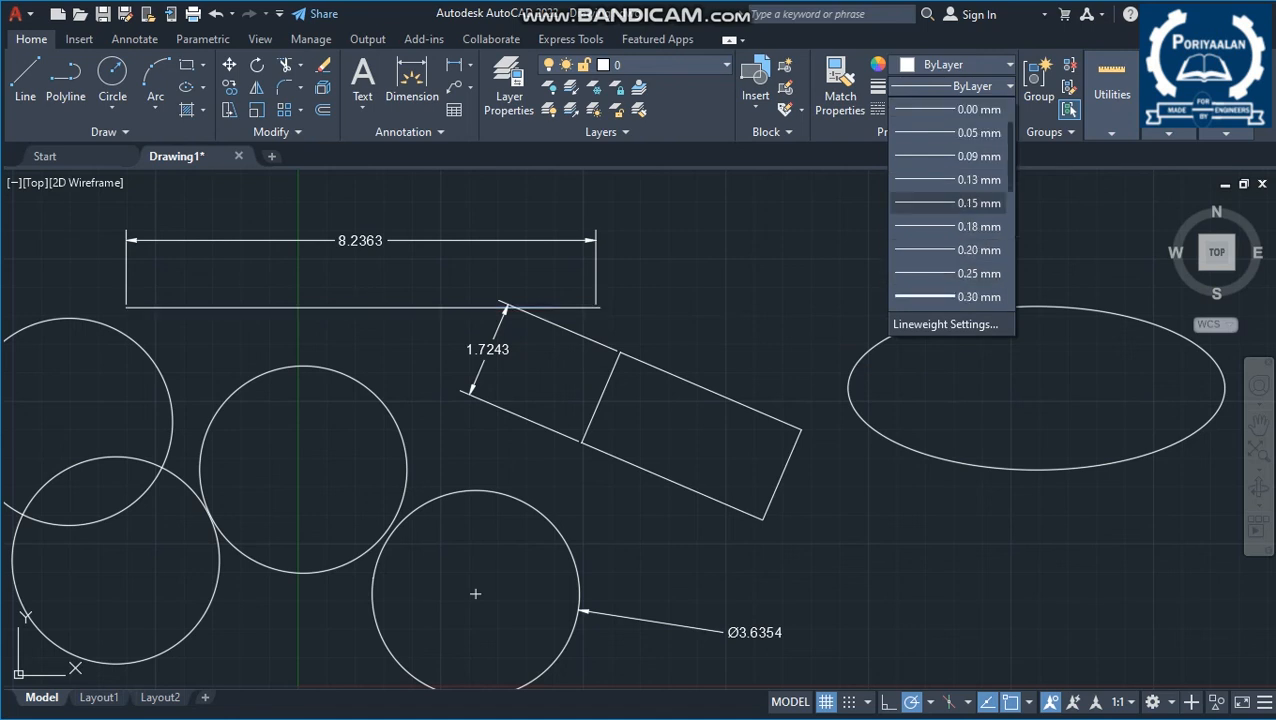
left_click(950, 296)
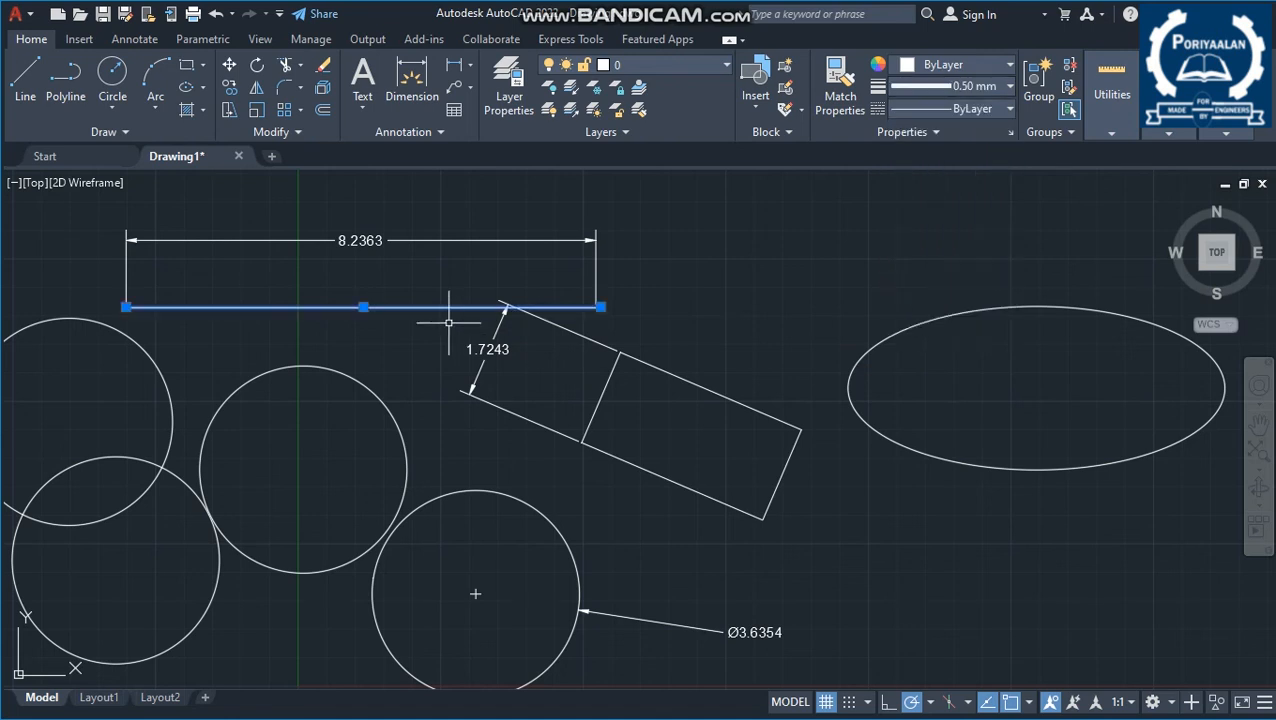
Examine the horizontal line's thickness up close, and look over the circles, rectangle and dimensions
key("Return")
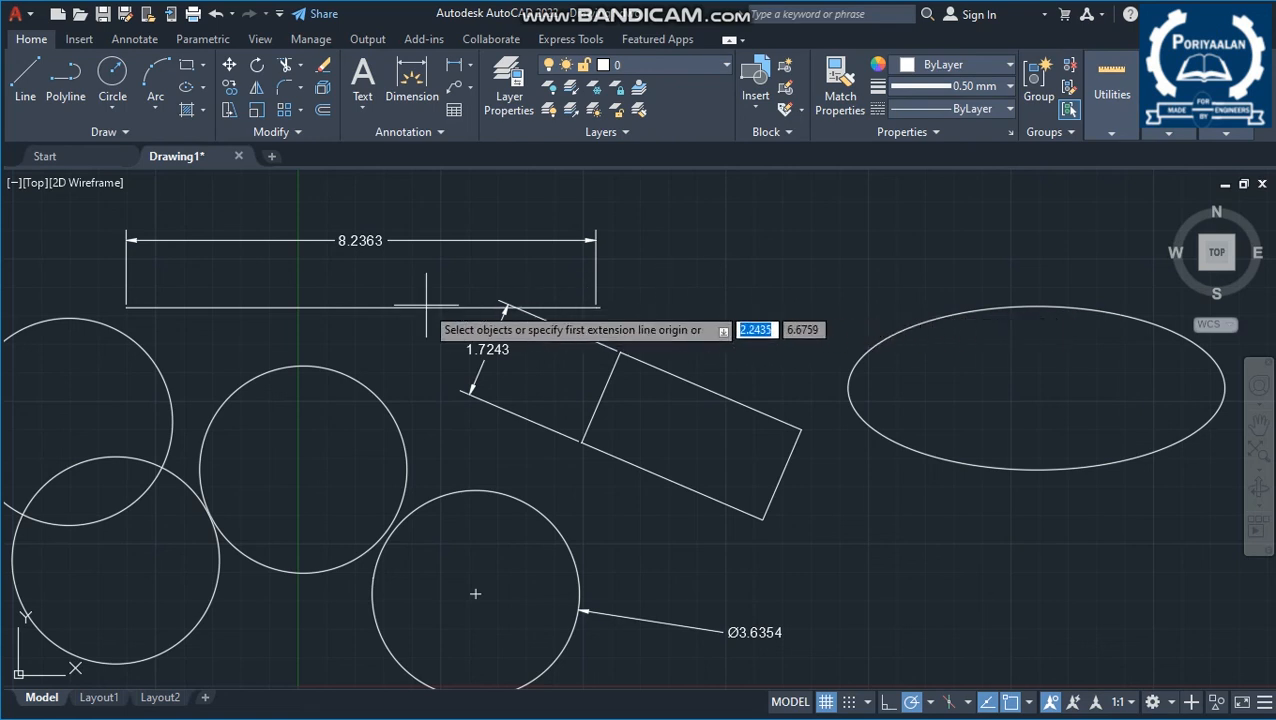
scroll(427, 300, "up", 4)
scroll(473, 308, "up", 4)
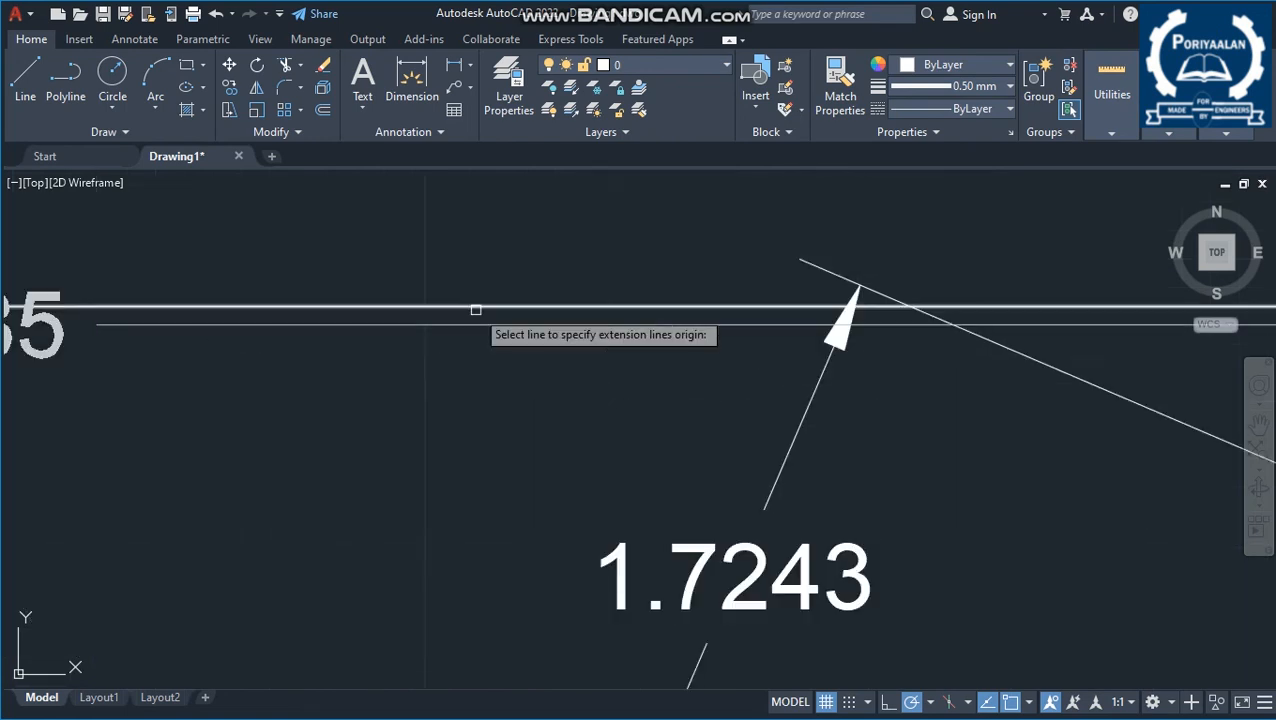
scroll(474, 309, "down", 4)
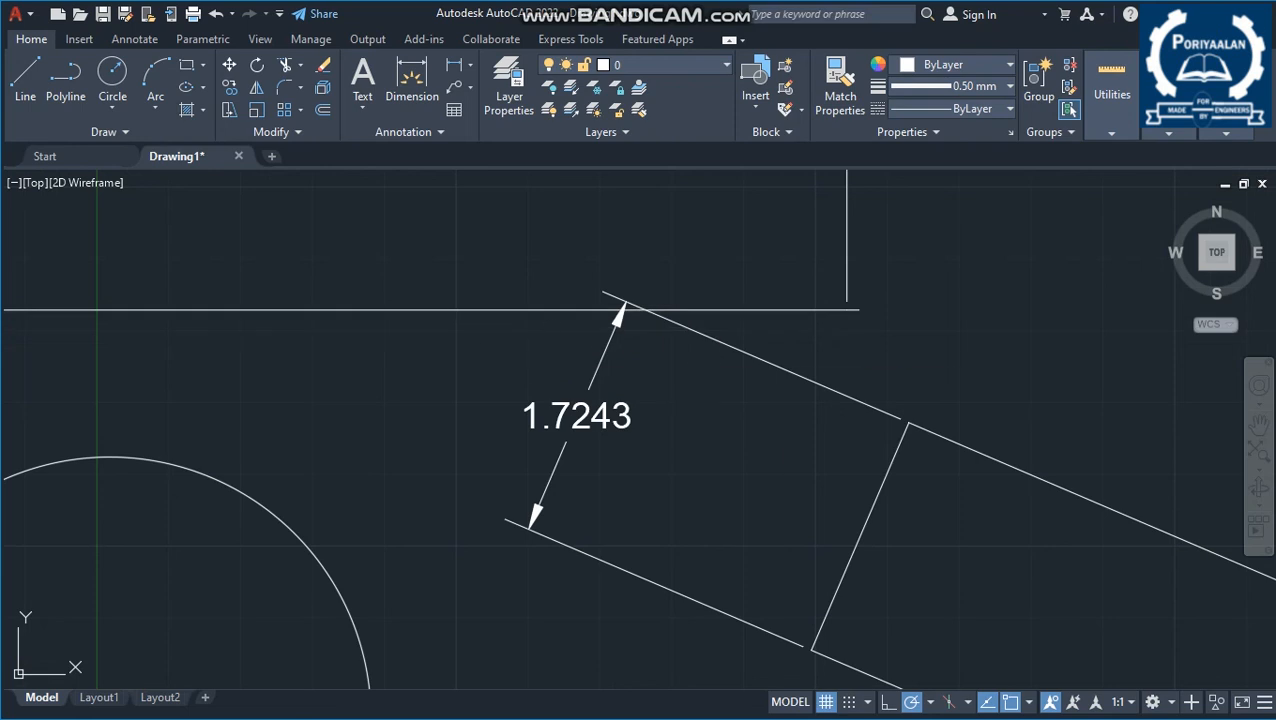
key("Escape")
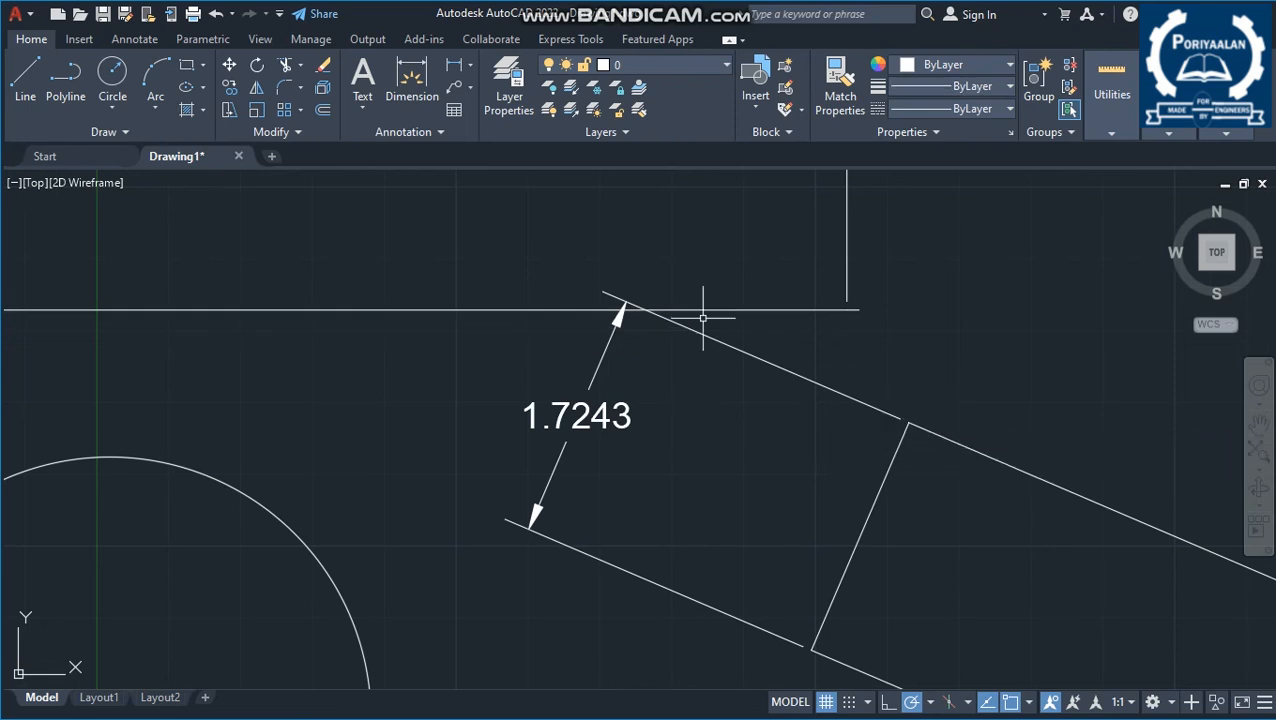
scroll(516, 277, "down", 5)
scroll(408, 347, "up", 5)
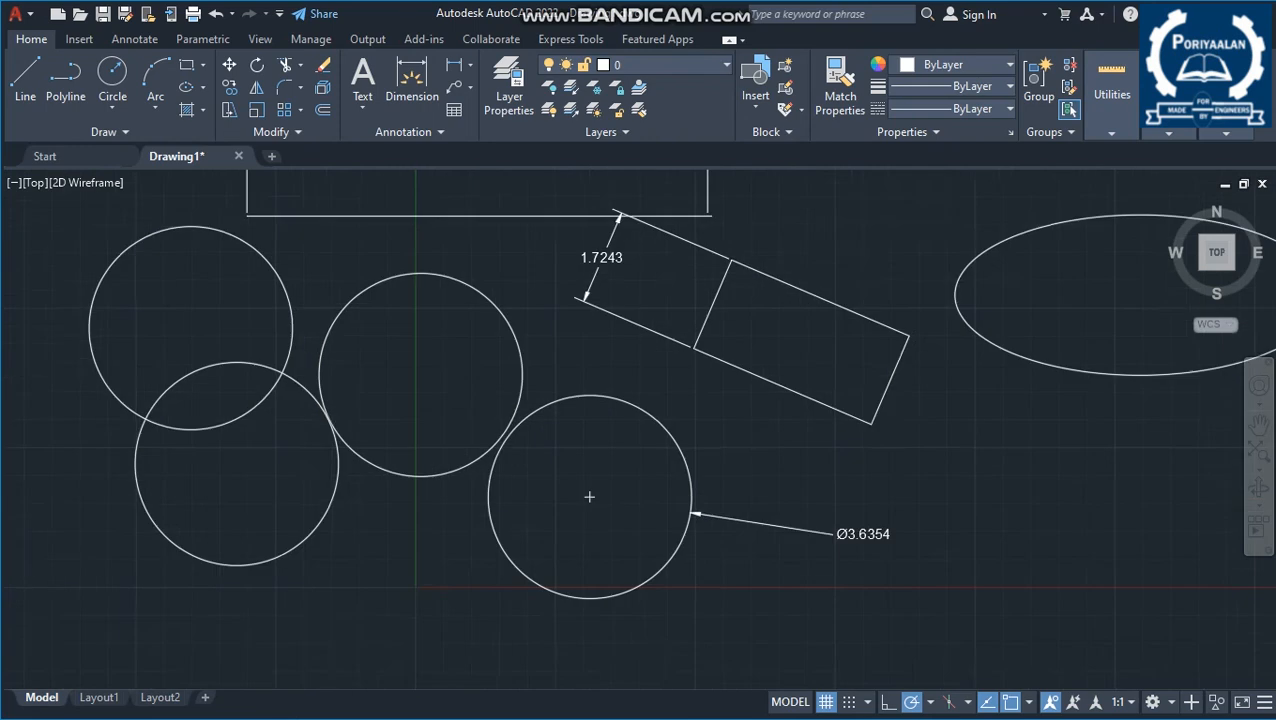
scroll(482, 454, "down", 3)
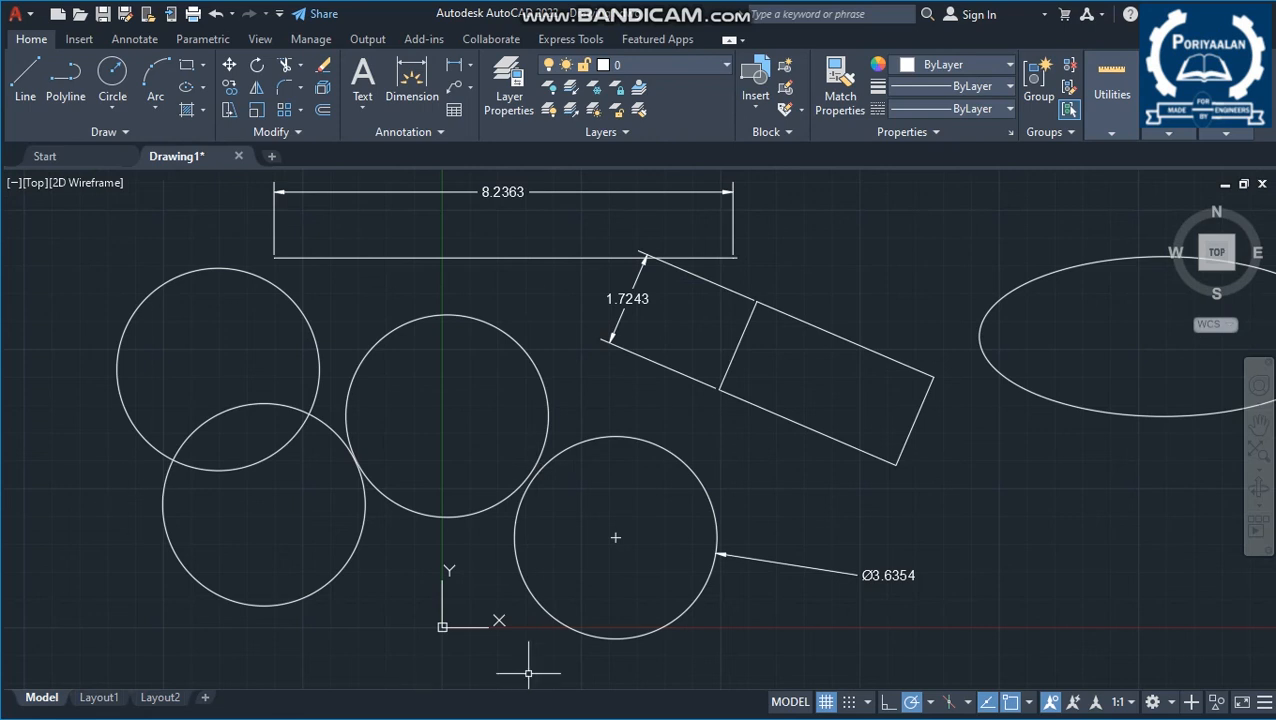
Switch to the PowerPoint slide show with the AutoCAD title slide
key("alt+Tab")
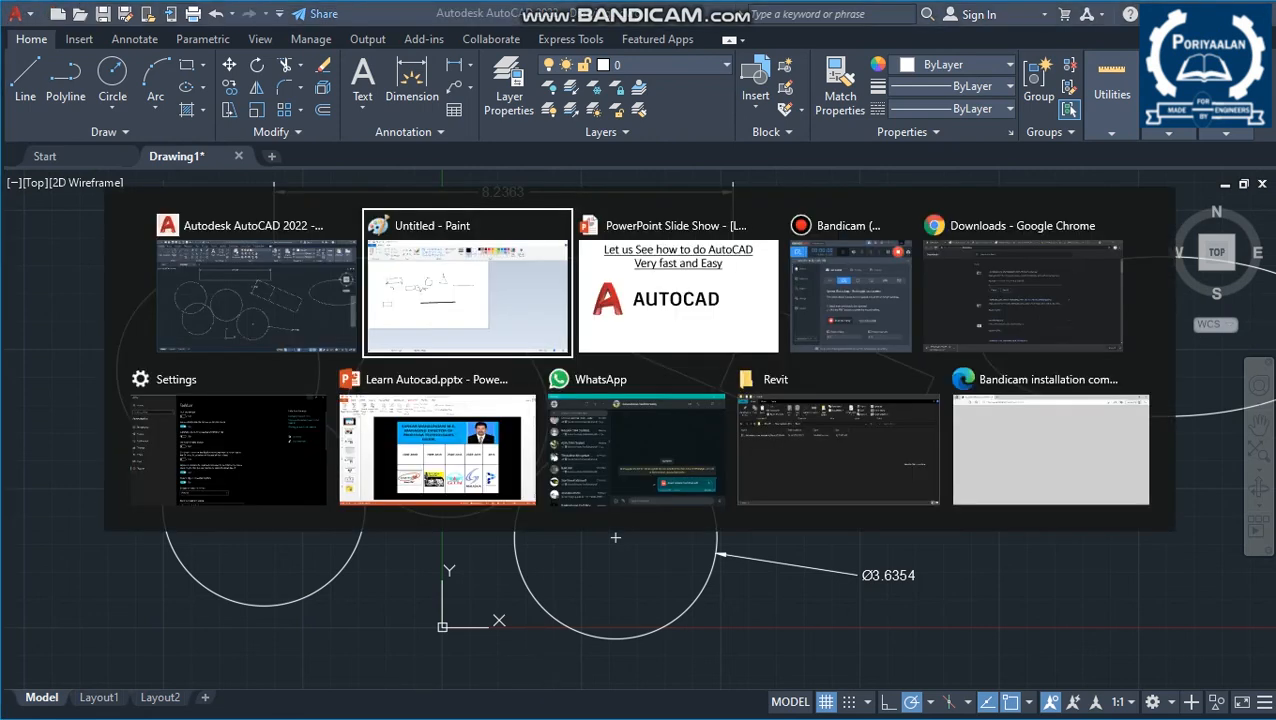
key("alt+Tab")
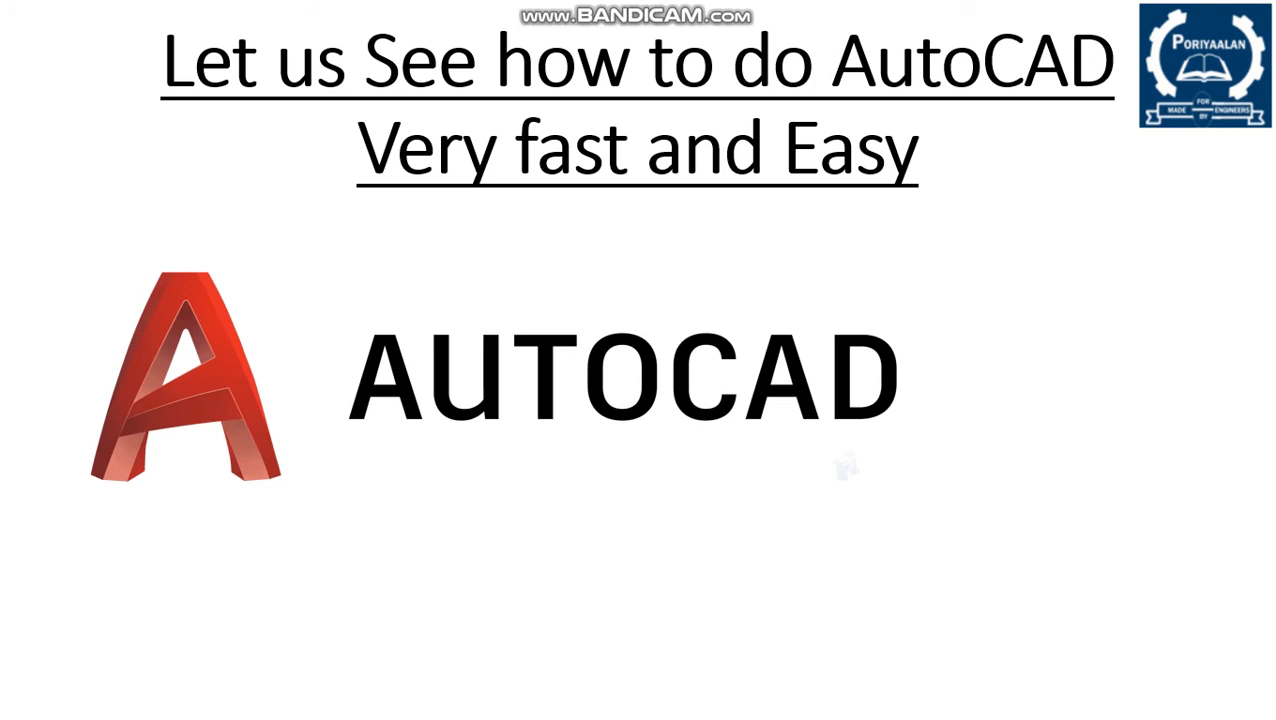